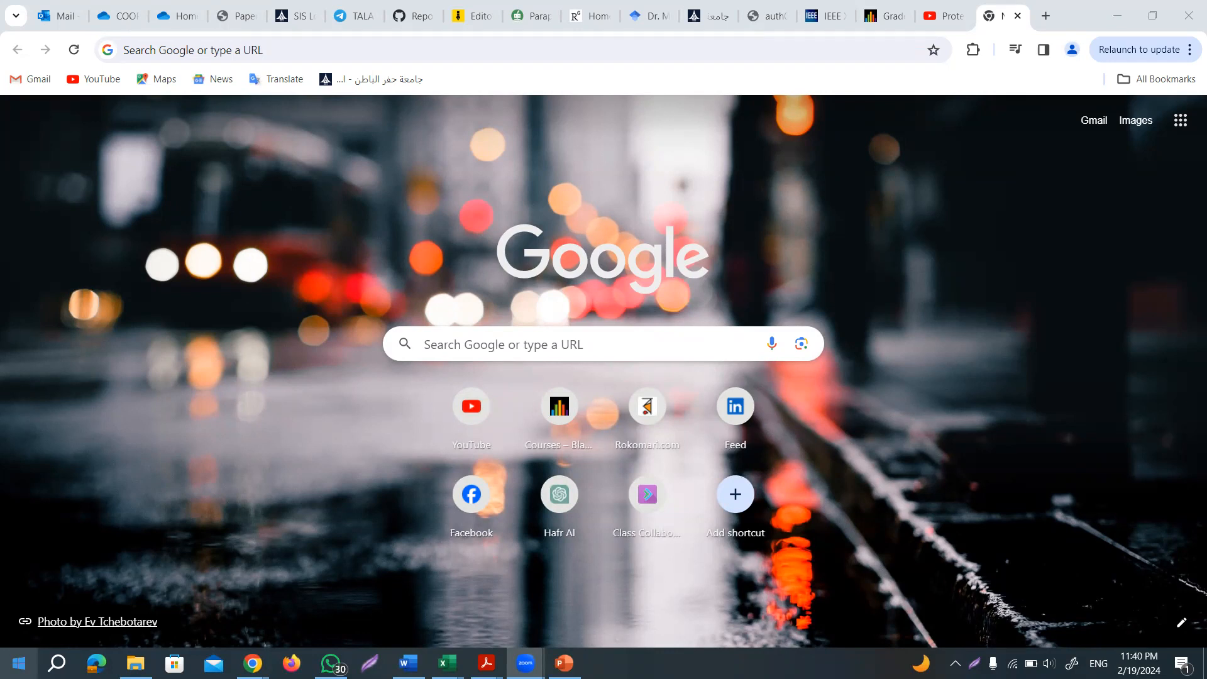
# Step: Launch ETAP 19.0.1 from the installed applications
pyautogui.click(19, 662)
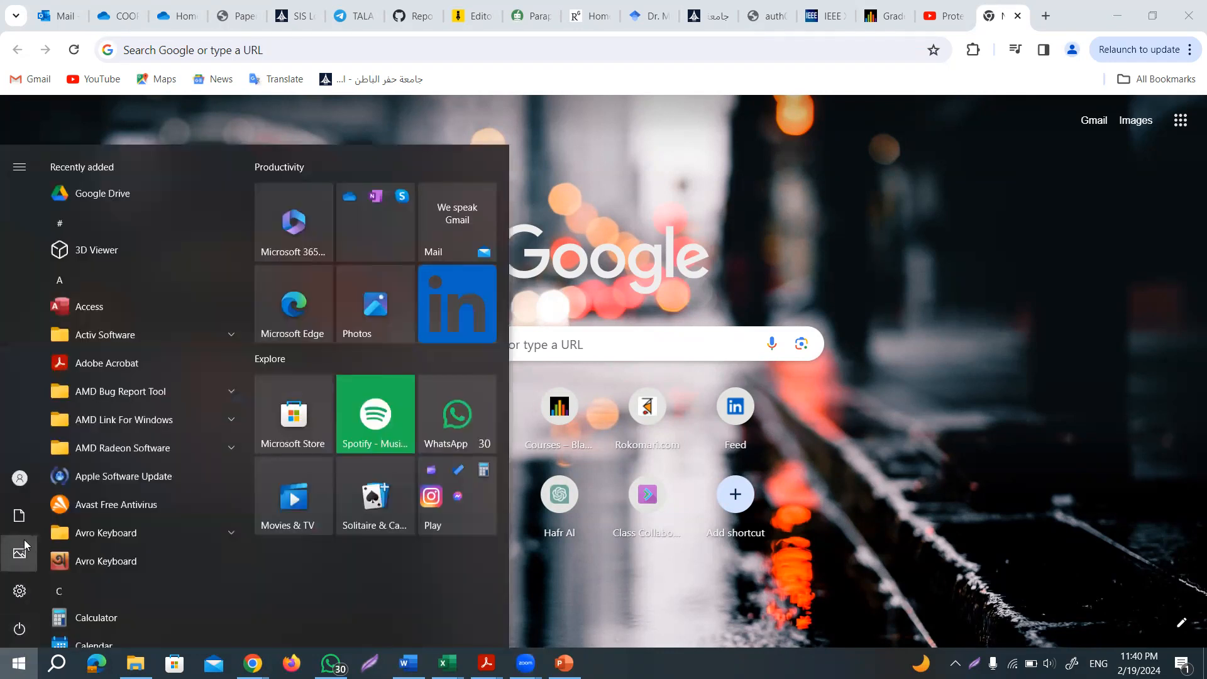
pyautogui.scroll(-3, 100, 381)
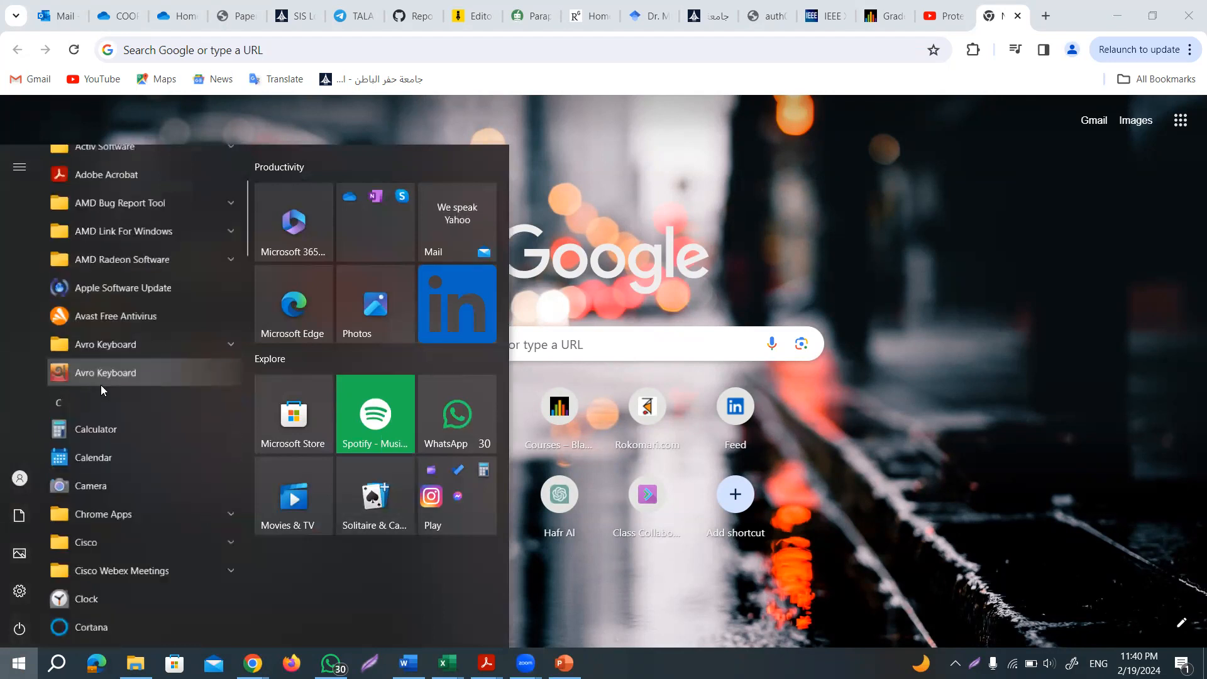
pyautogui.scroll(-3, 124, 426)
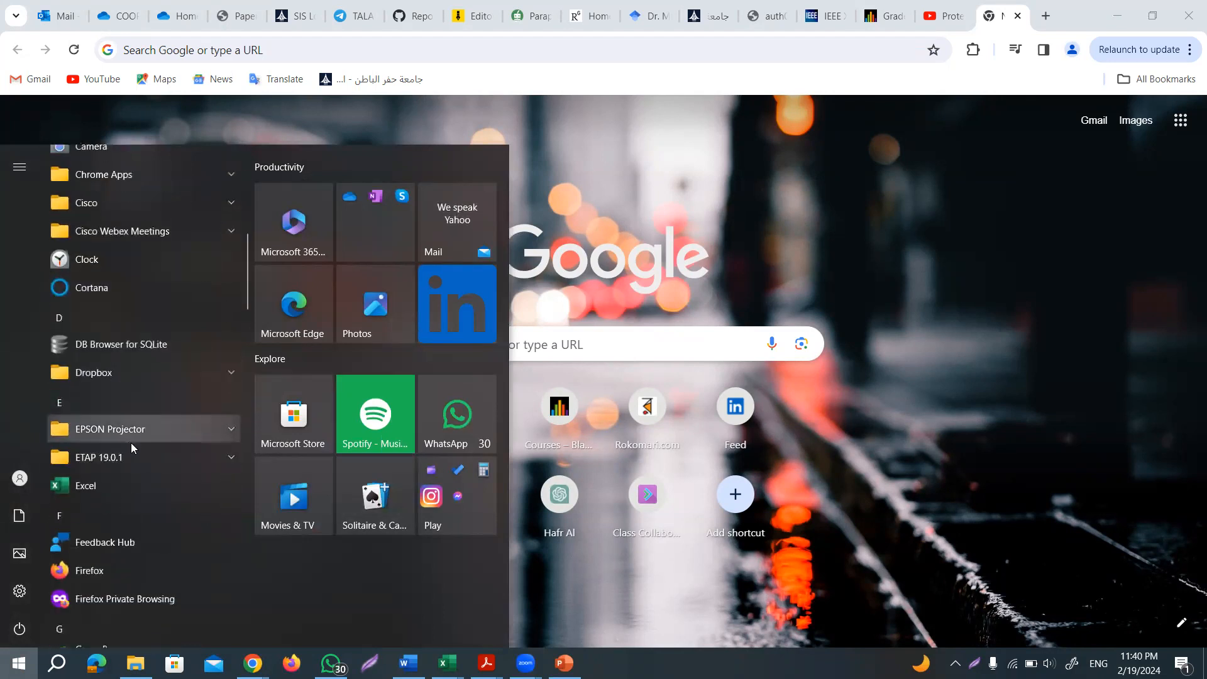
pyautogui.click(136, 457)
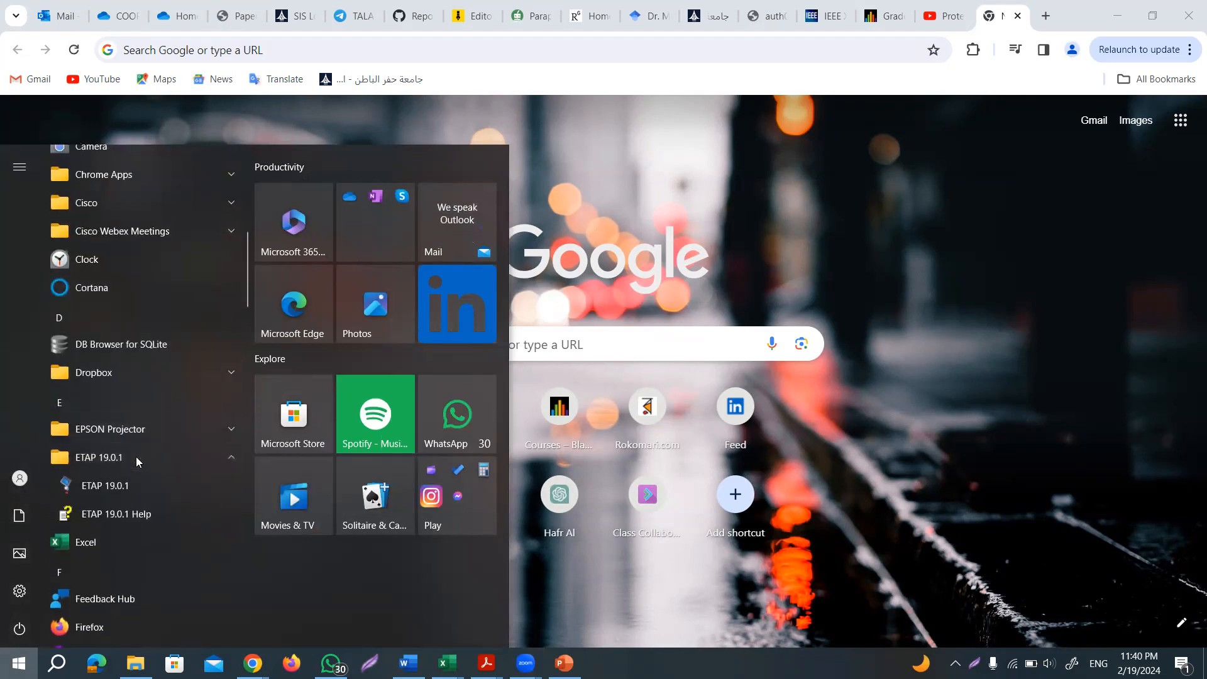
pyautogui.click(116, 485)
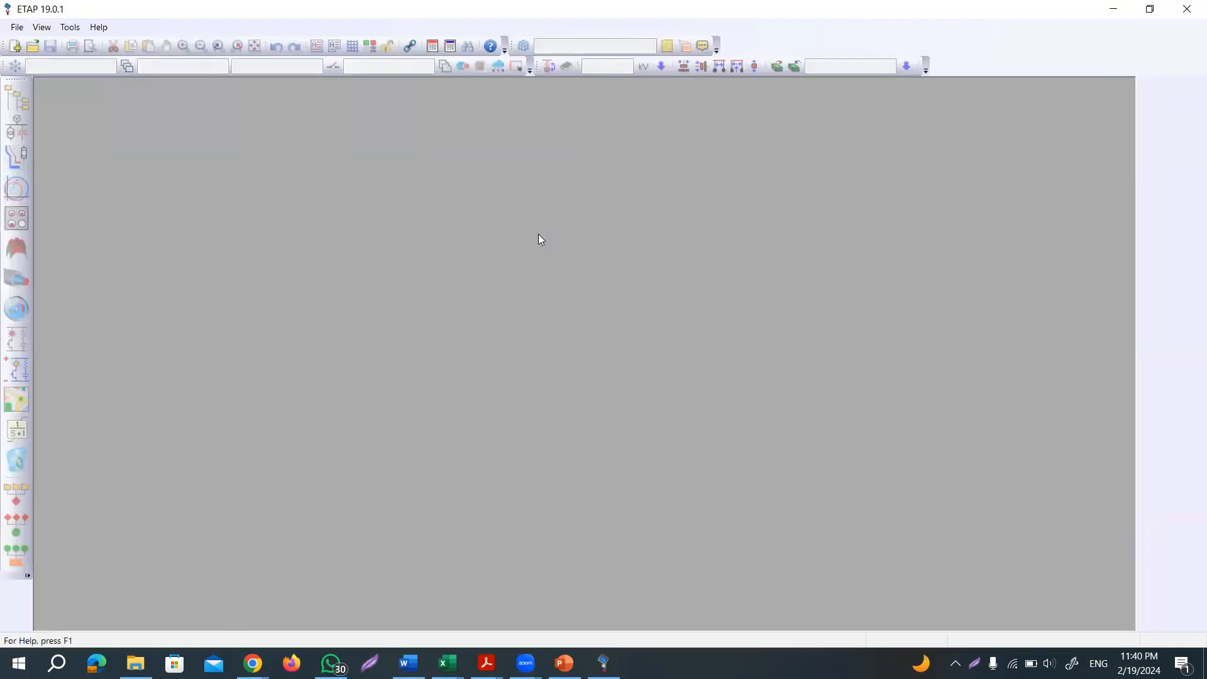
# Step: Open the project Try1_day1.OTI from practice\New folder\Try1_day1 with the Project Master & Editor access level
pyautogui.click(33, 47)
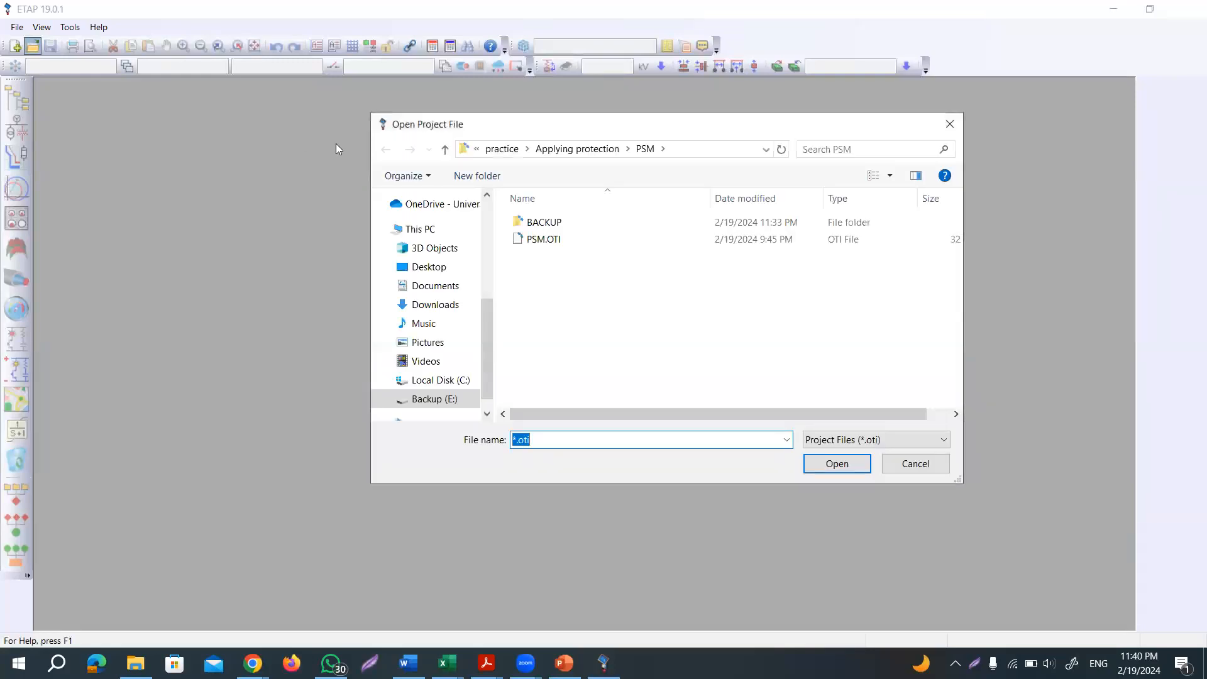
pyautogui.click(445, 151)
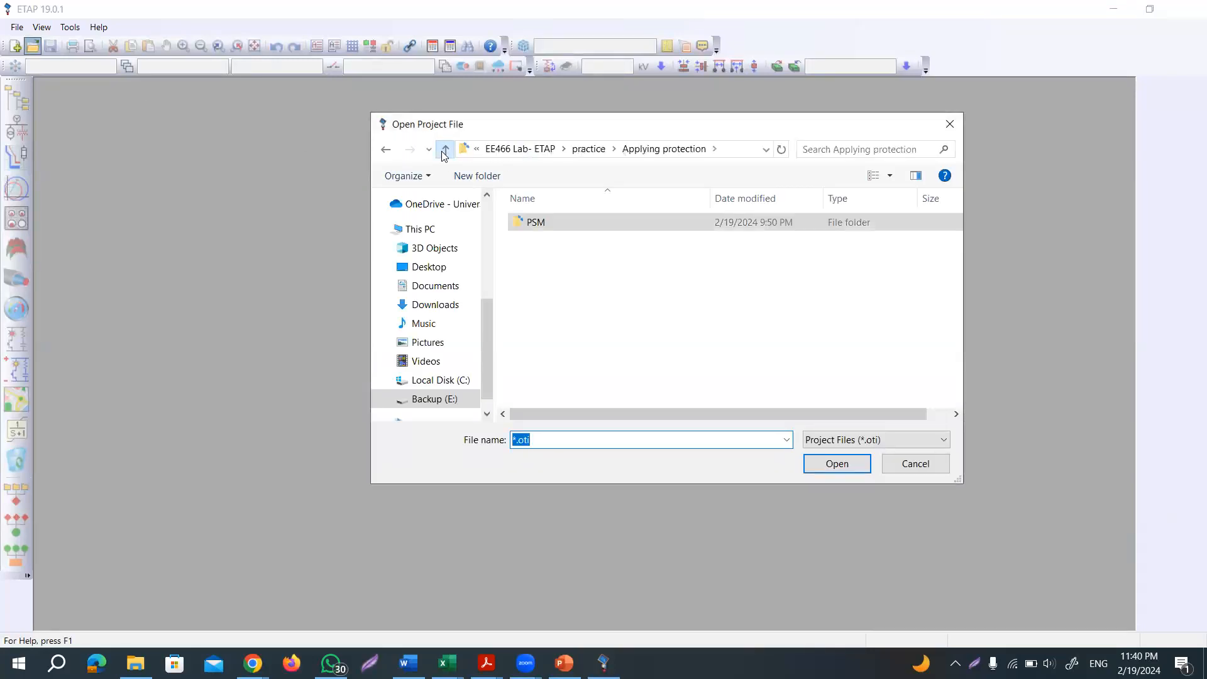
pyautogui.click(445, 151)
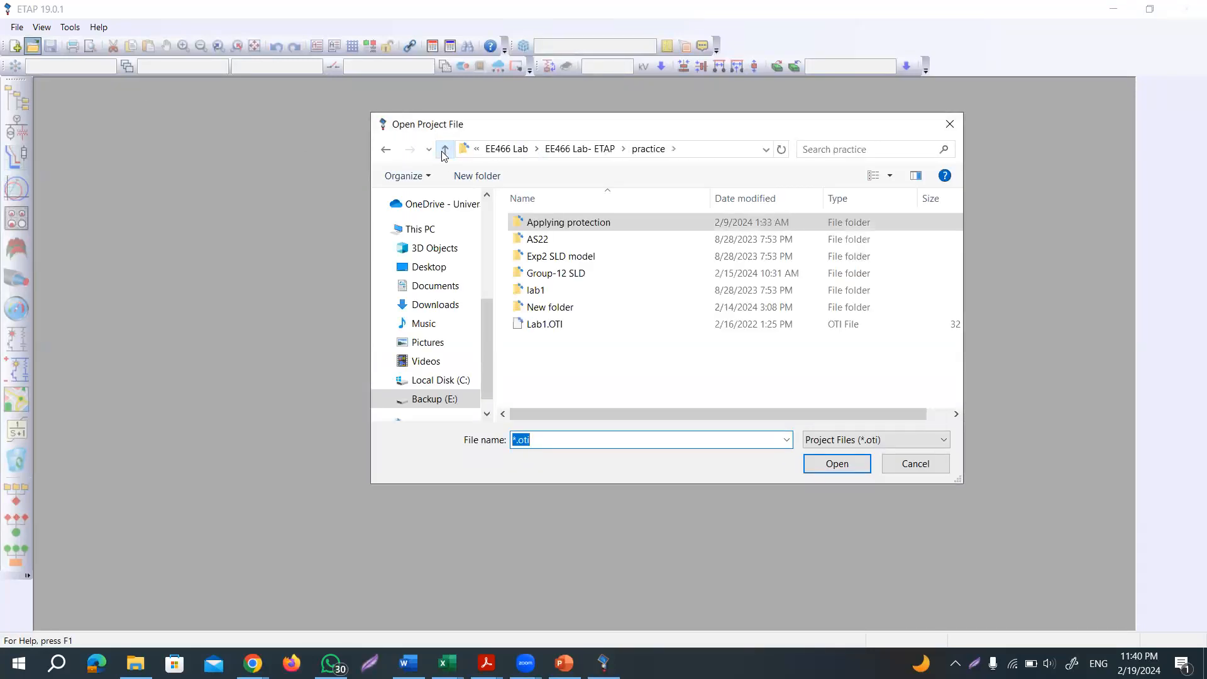
pyautogui.click(561, 308)
pyautogui.doubleClick(561, 308)
pyautogui.doubleClick(553, 223)
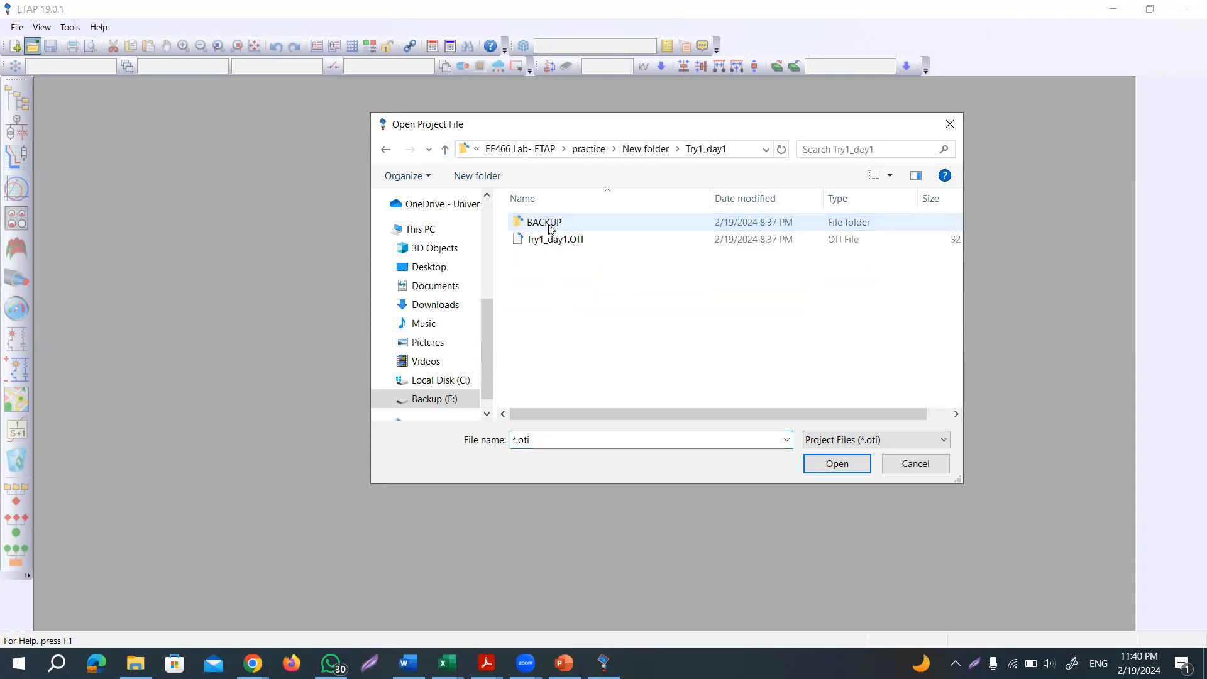
pyautogui.click(553, 242)
pyautogui.click(852, 464)
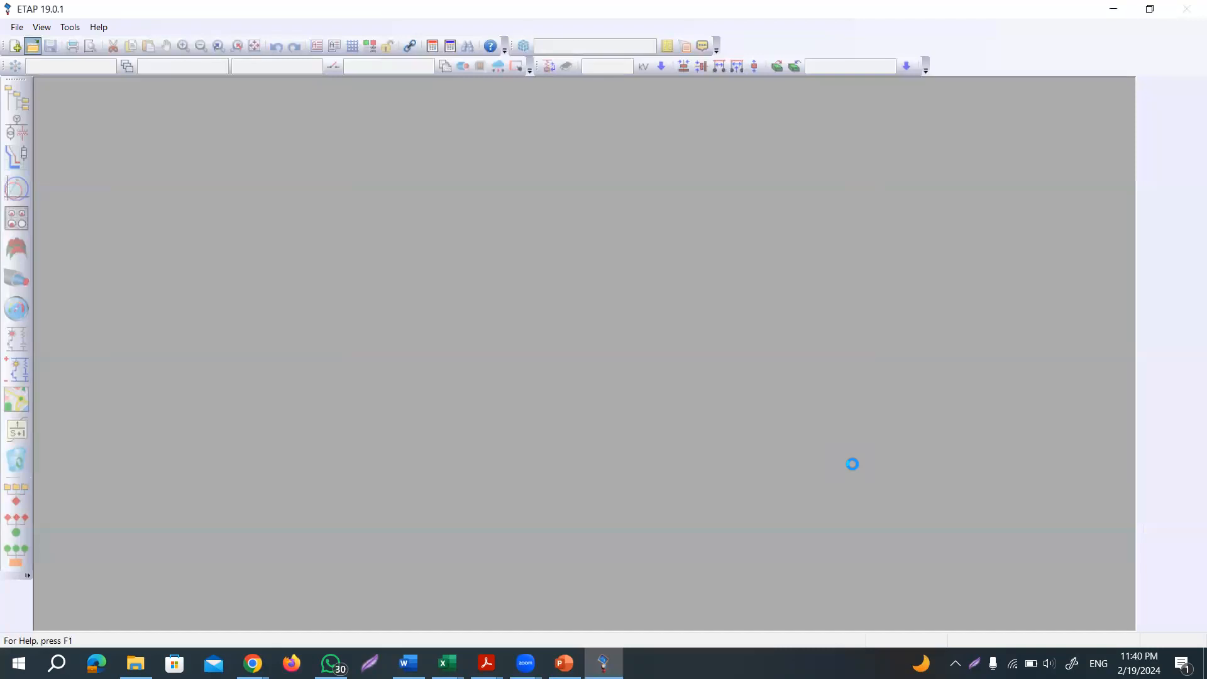
pyautogui.click(607, 452)
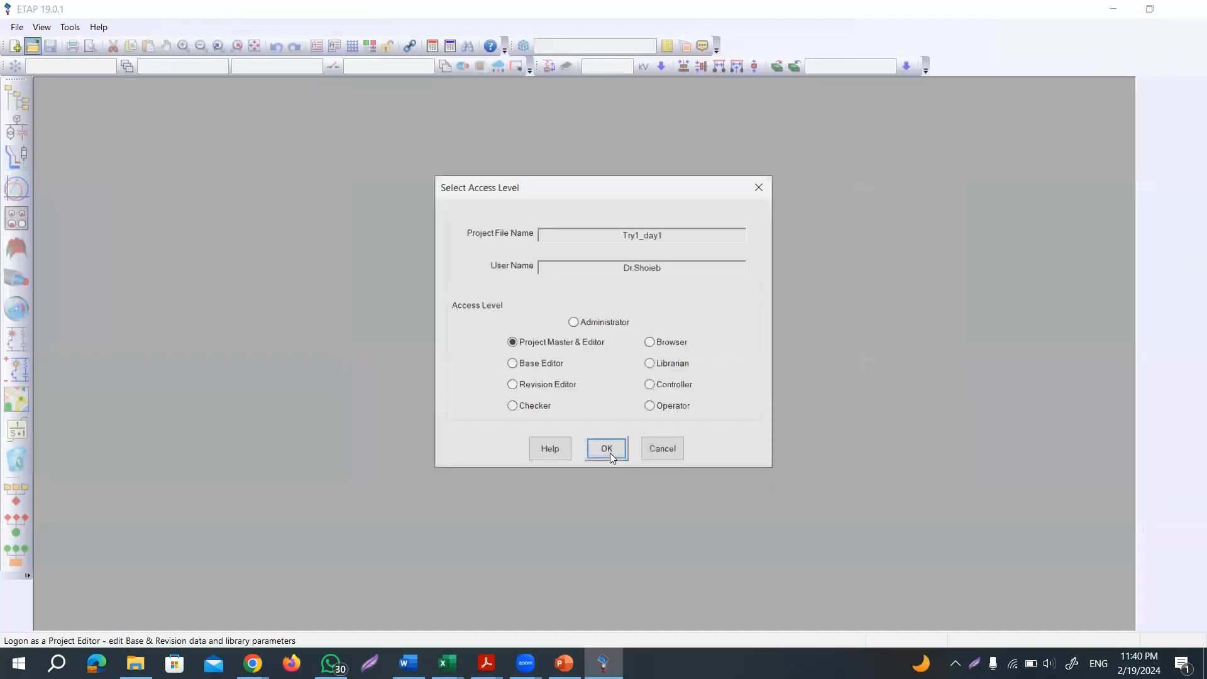
pyautogui.click(609, 452)
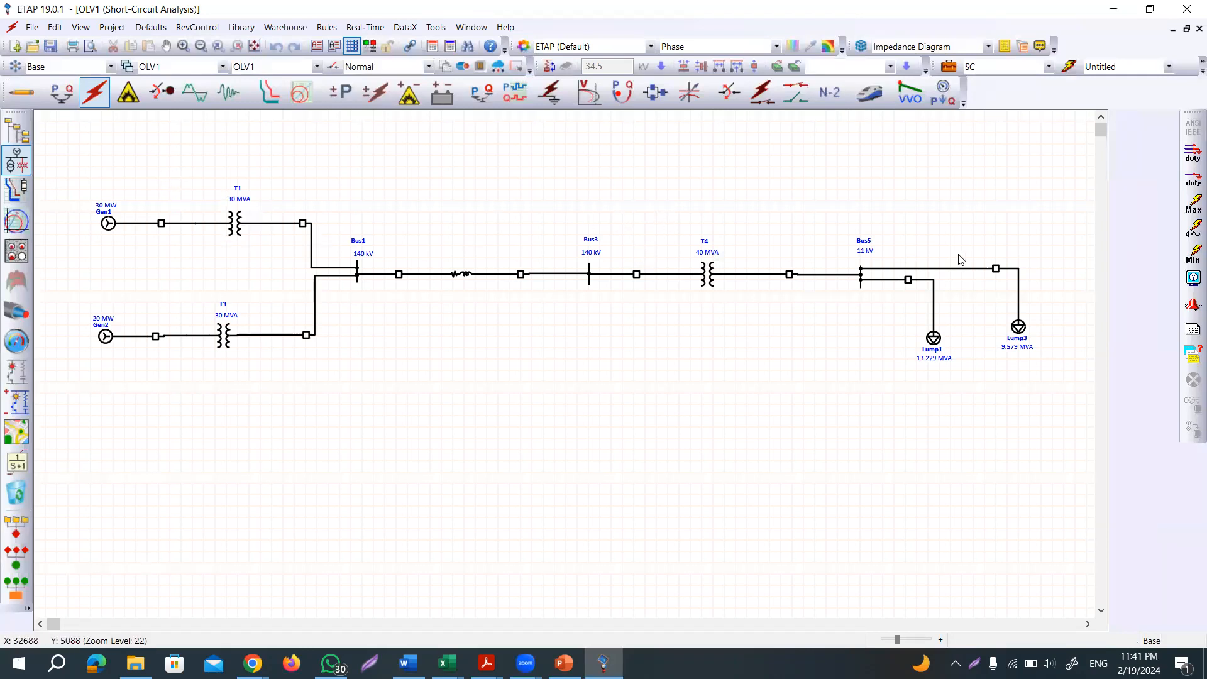
# Step: Switch the one-line diagram from Edit mode to Short-Circuit Analysis and mark Bus3 as faulted
pyautogui.click(25, 94)
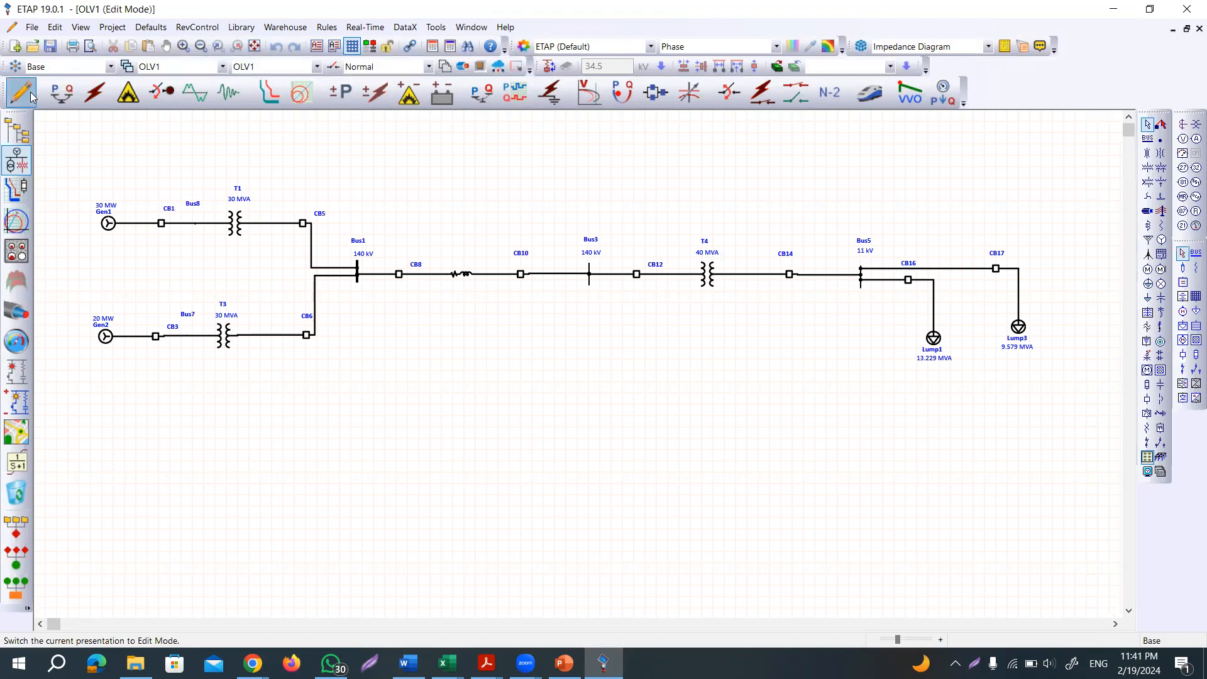
pyautogui.click(95, 93)
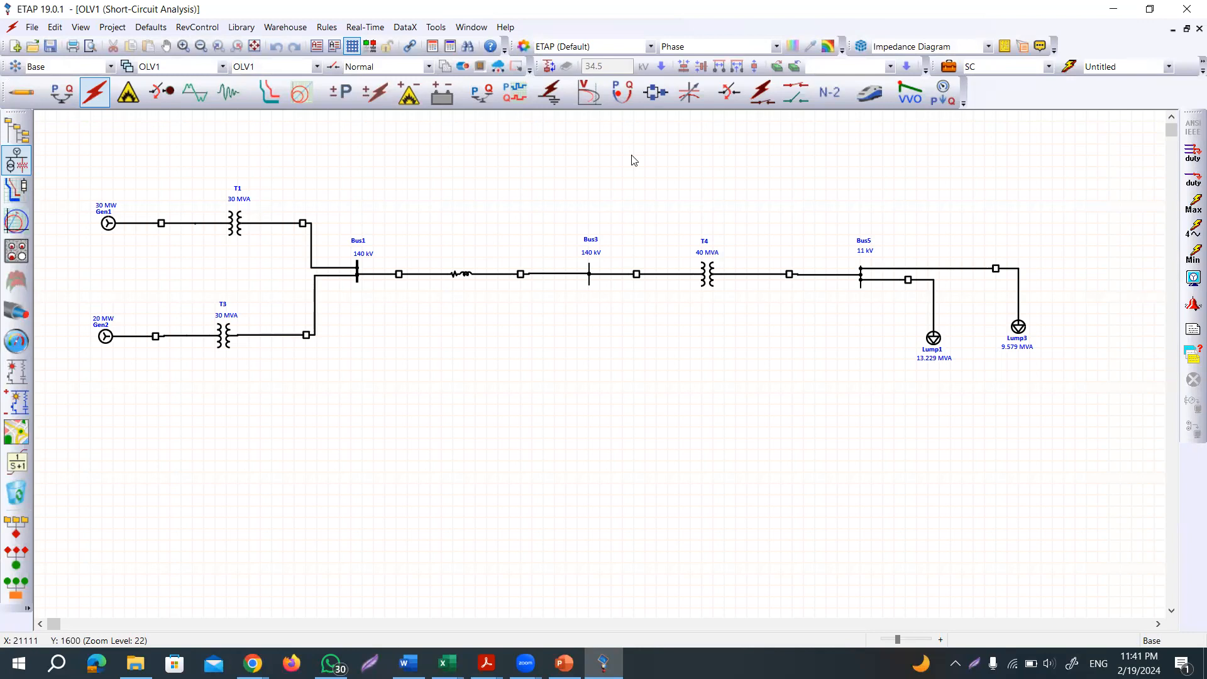
pyautogui.click(359, 274)
pyautogui.click(590, 274)
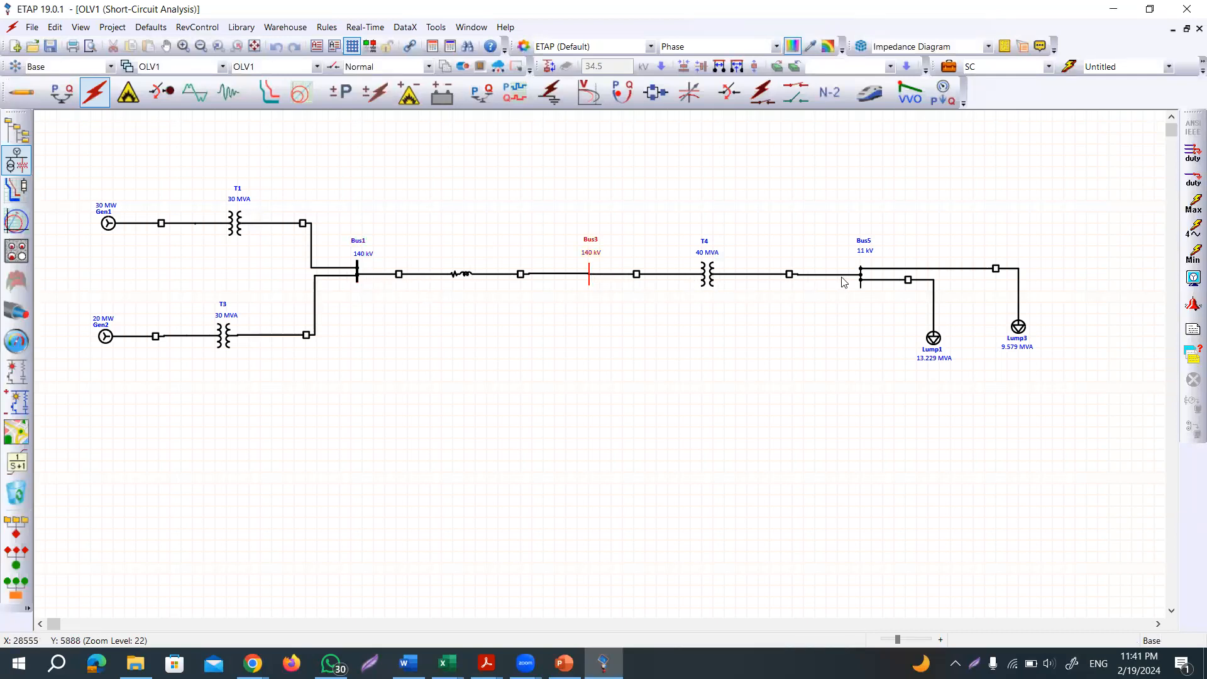
pyautogui.click(653, 192)
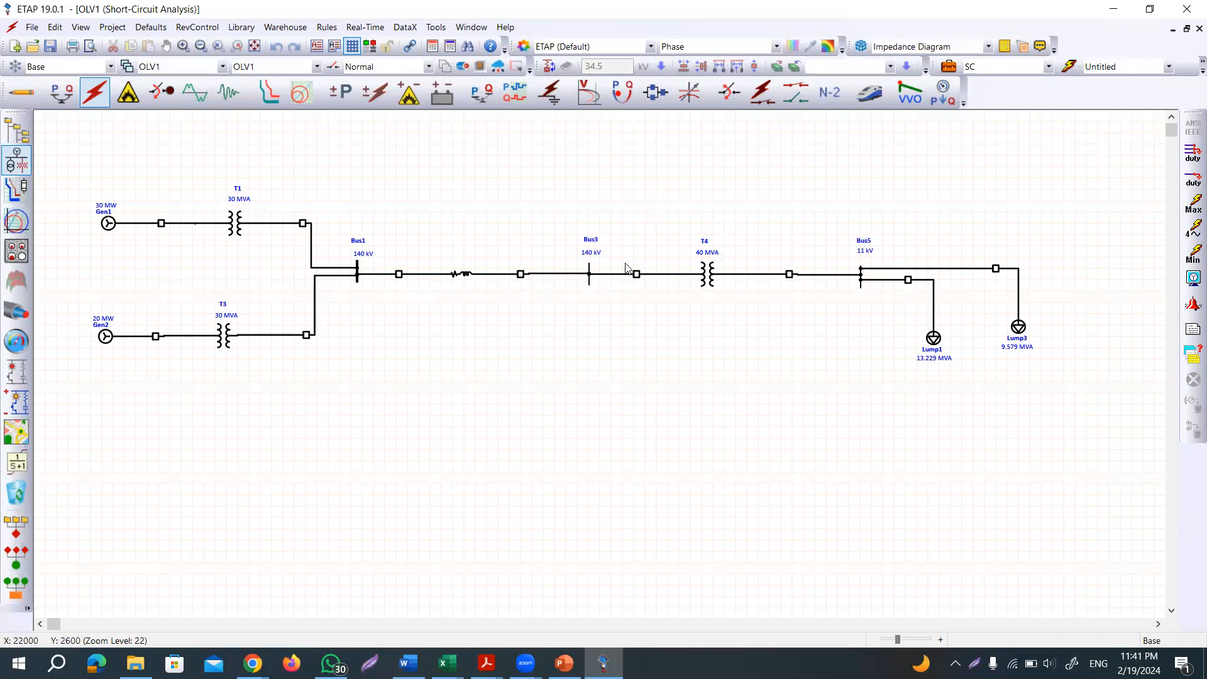
pyautogui.click(589, 278)
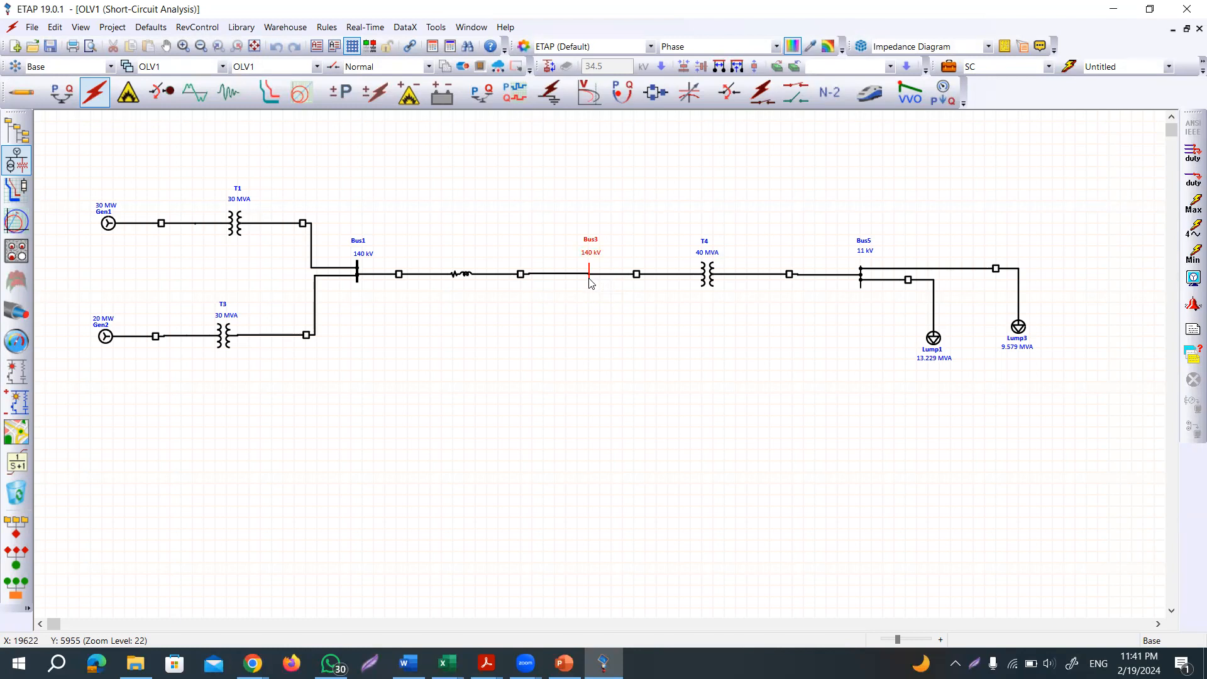
pyautogui.rightClick(591, 284)
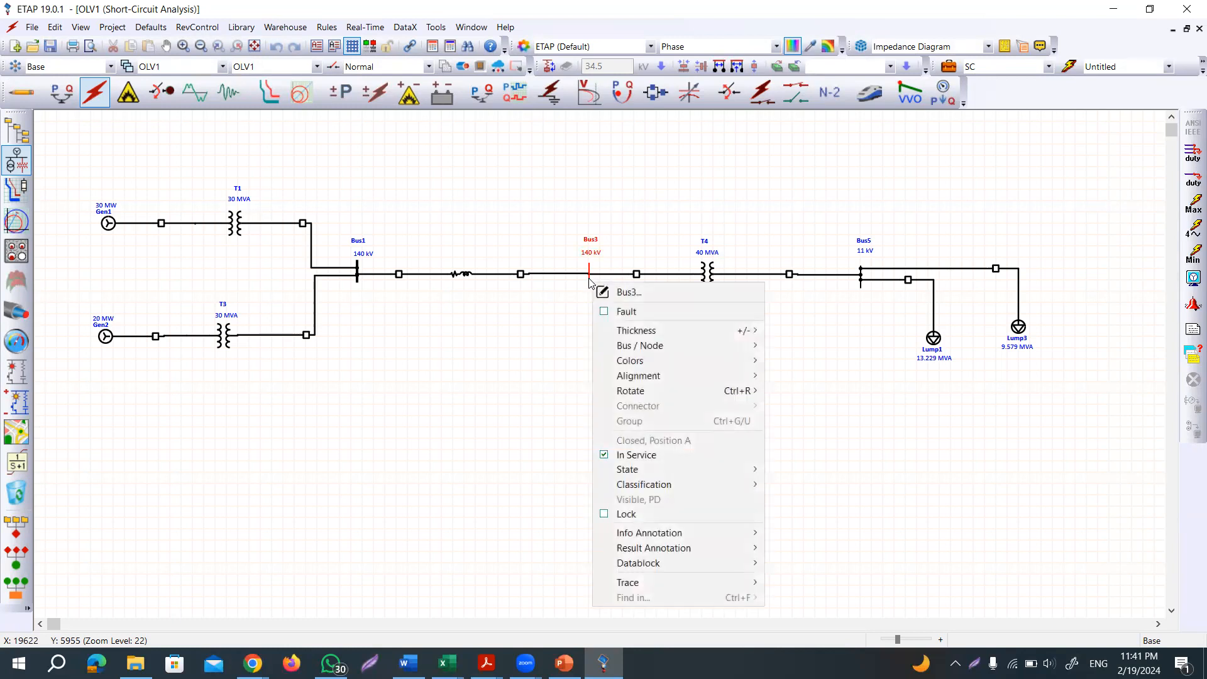
pyautogui.click(632, 316)
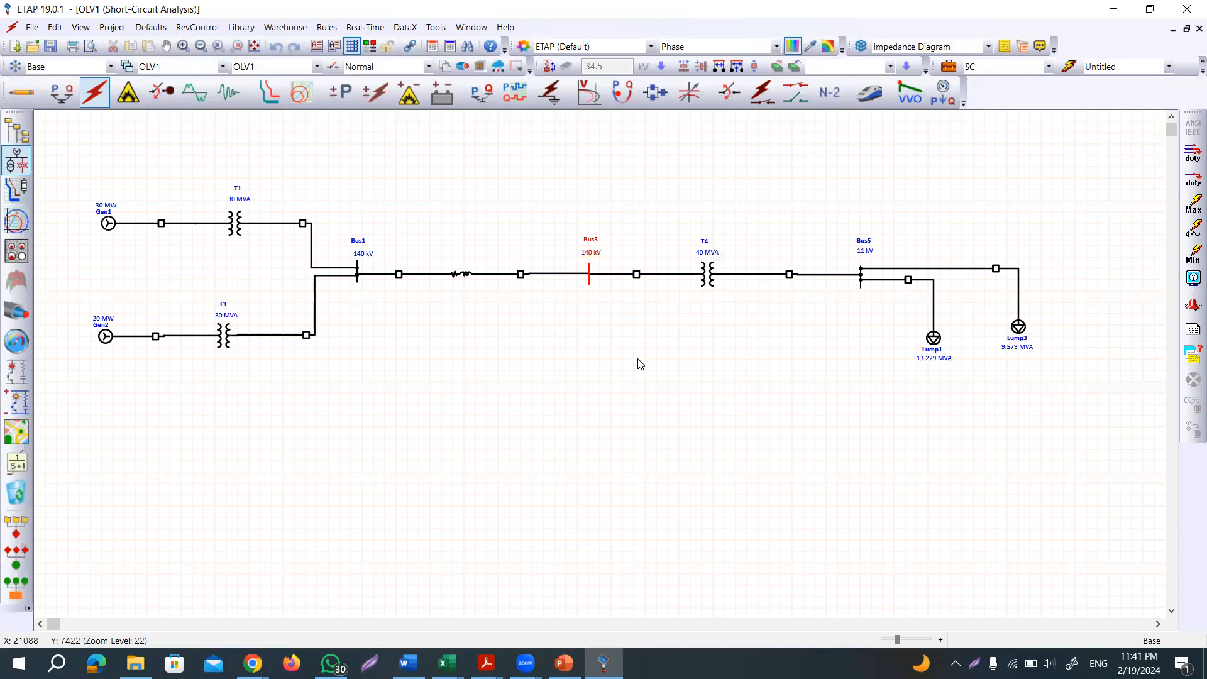
pyautogui.click(643, 374)
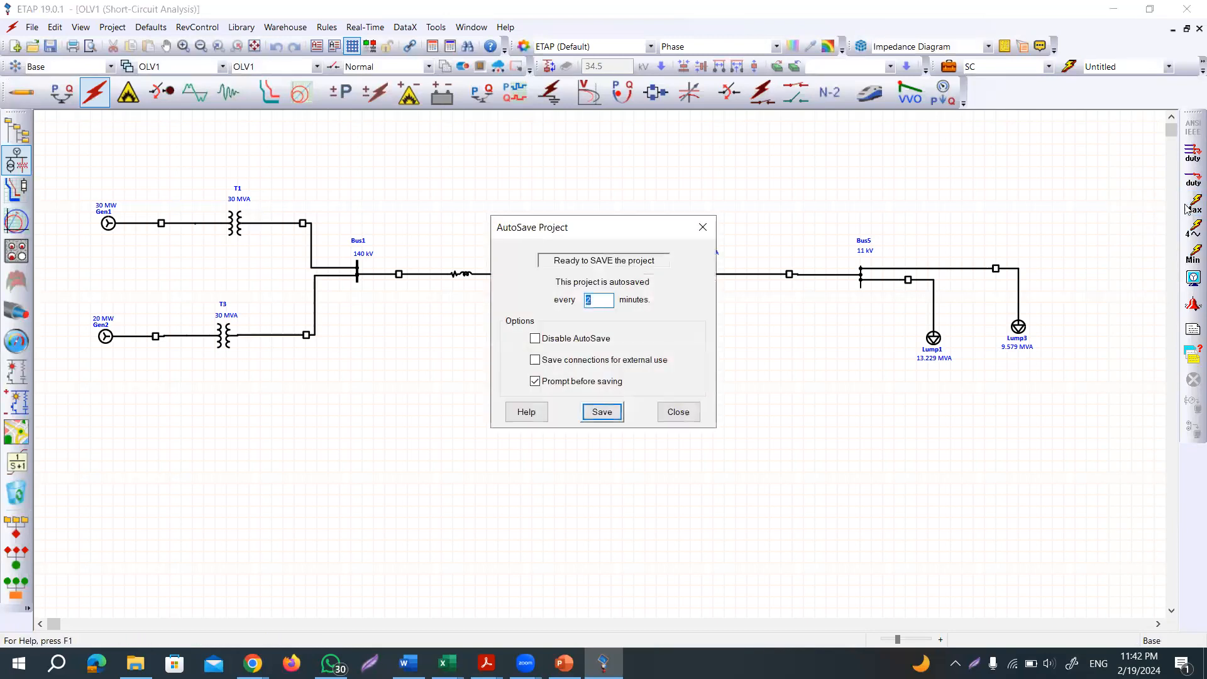
# Step: Set the project's AutoSave interval to 5 minutes and save the project
pyautogui.click(602, 360)
pyautogui.moveTo(608, 301); pyautogui.dragTo(563, 300)
pyautogui.write('5')
pyautogui.click(596, 410)
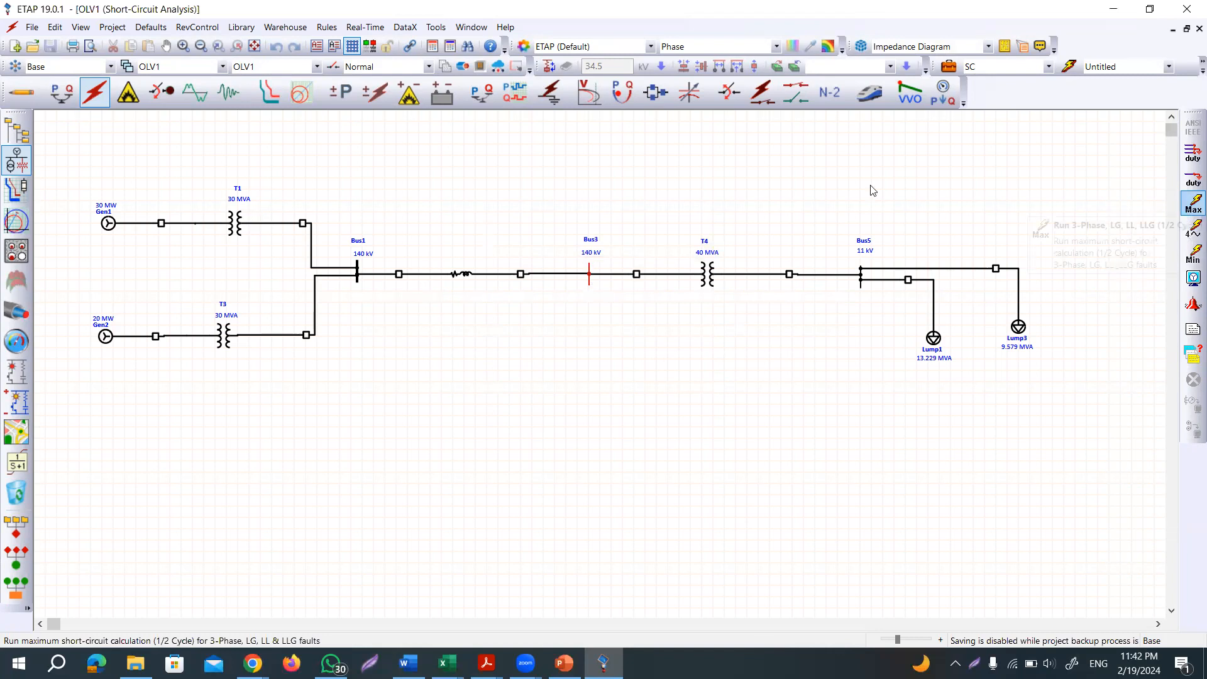
# Step: Run the maximum (1/2 cycle) short-circuit calculation for the faulted bus and display the 3-Phase fault results
pyautogui.click(1188, 205)
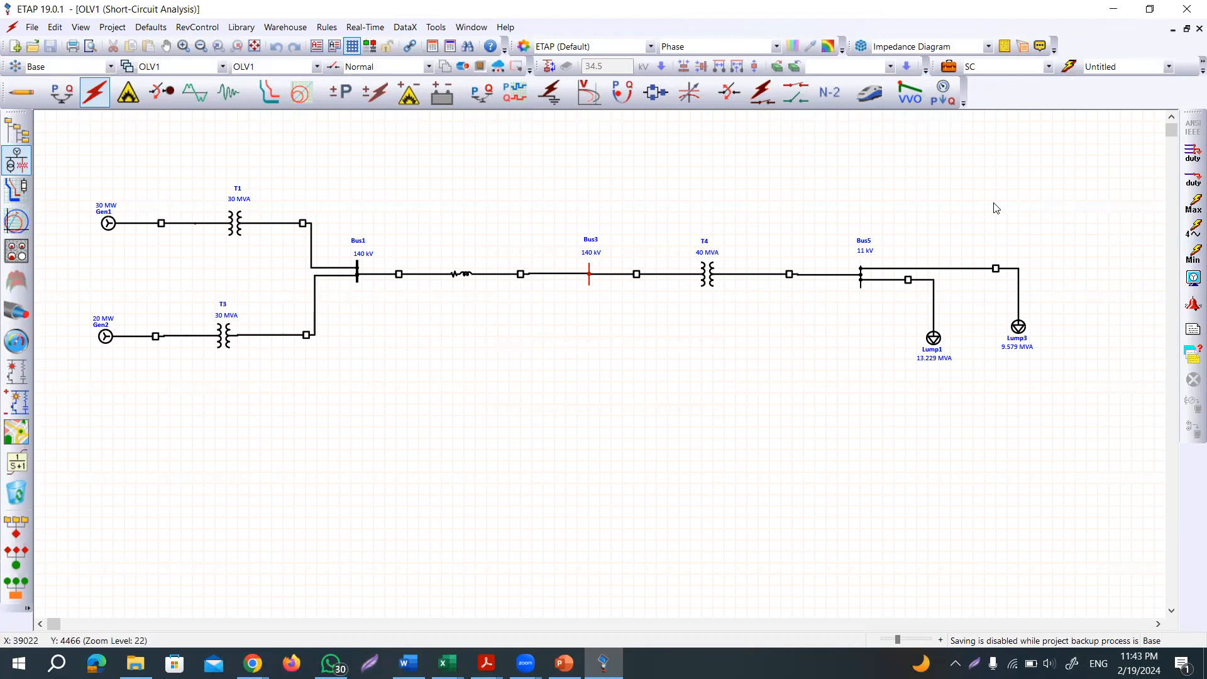
pyautogui.click(1190, 204)
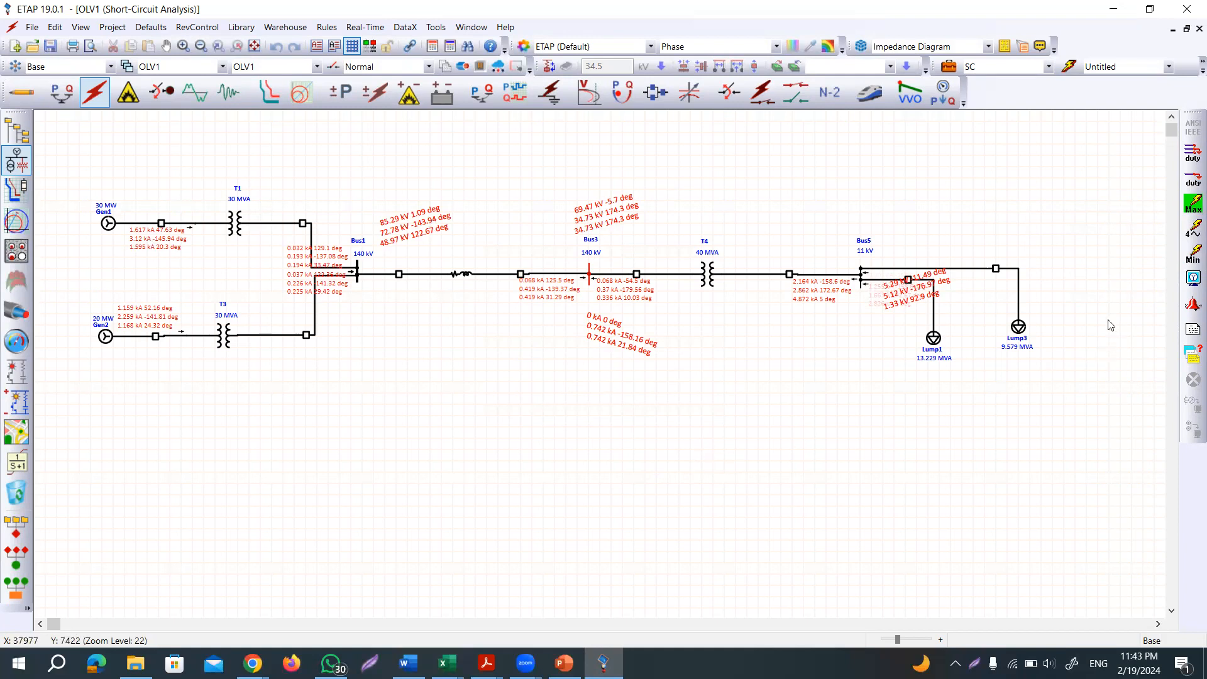
pyautogui.click(1193, 279)
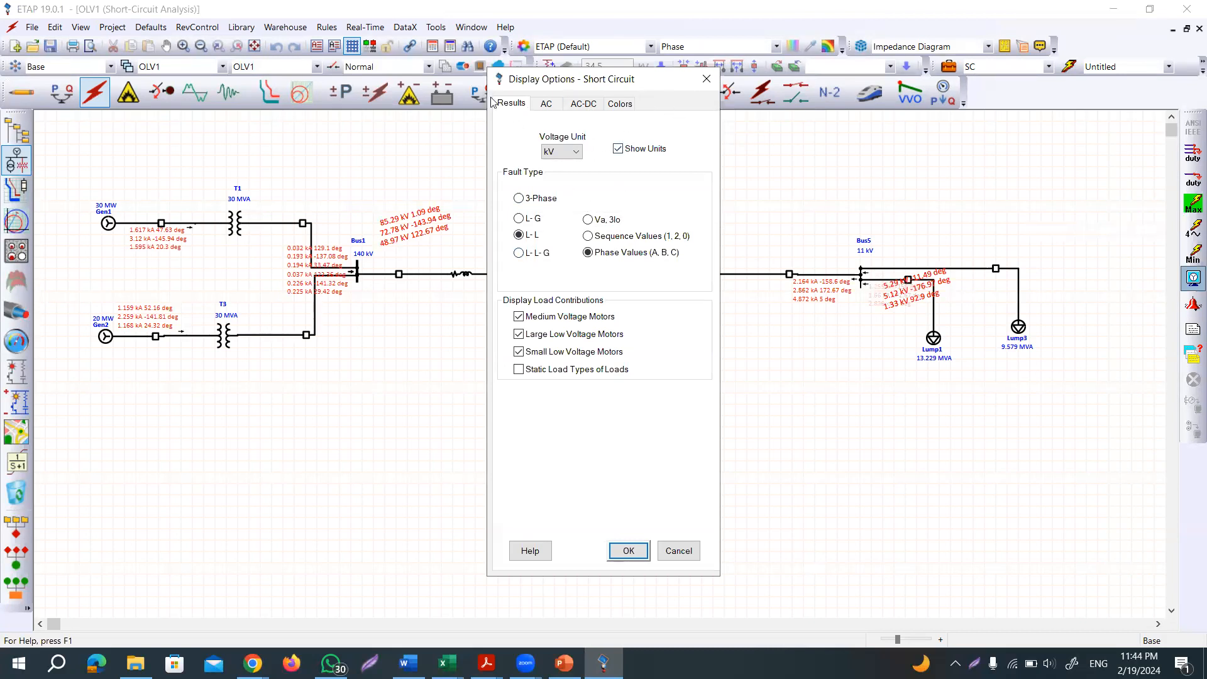
pyautogui.moveTo(515, 82); pyautogui.dragTo(516, 108)
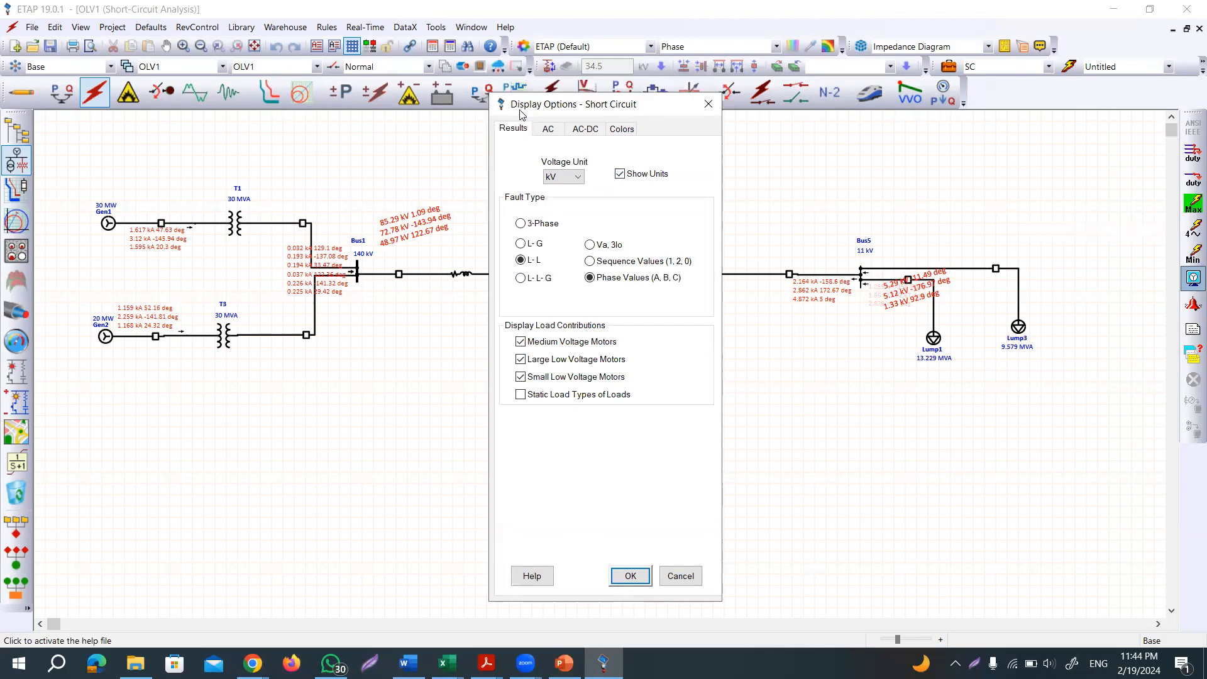
pyautogui.click(540, 224)
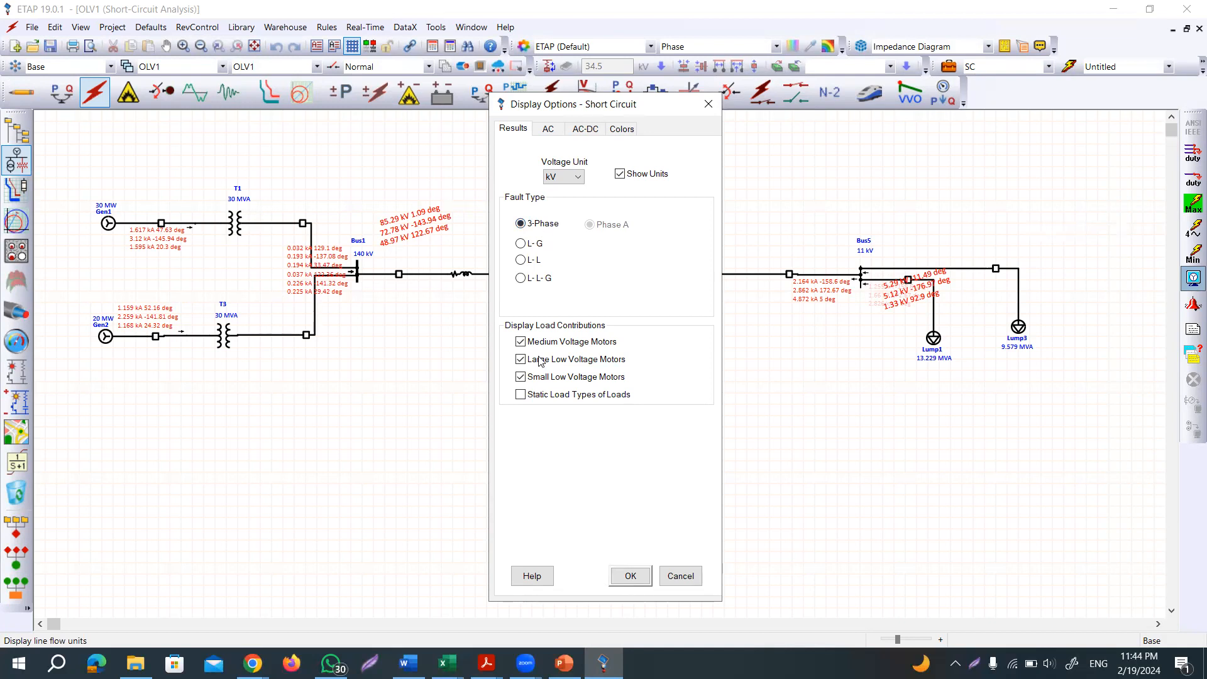
pyautogui.click(632, 576)
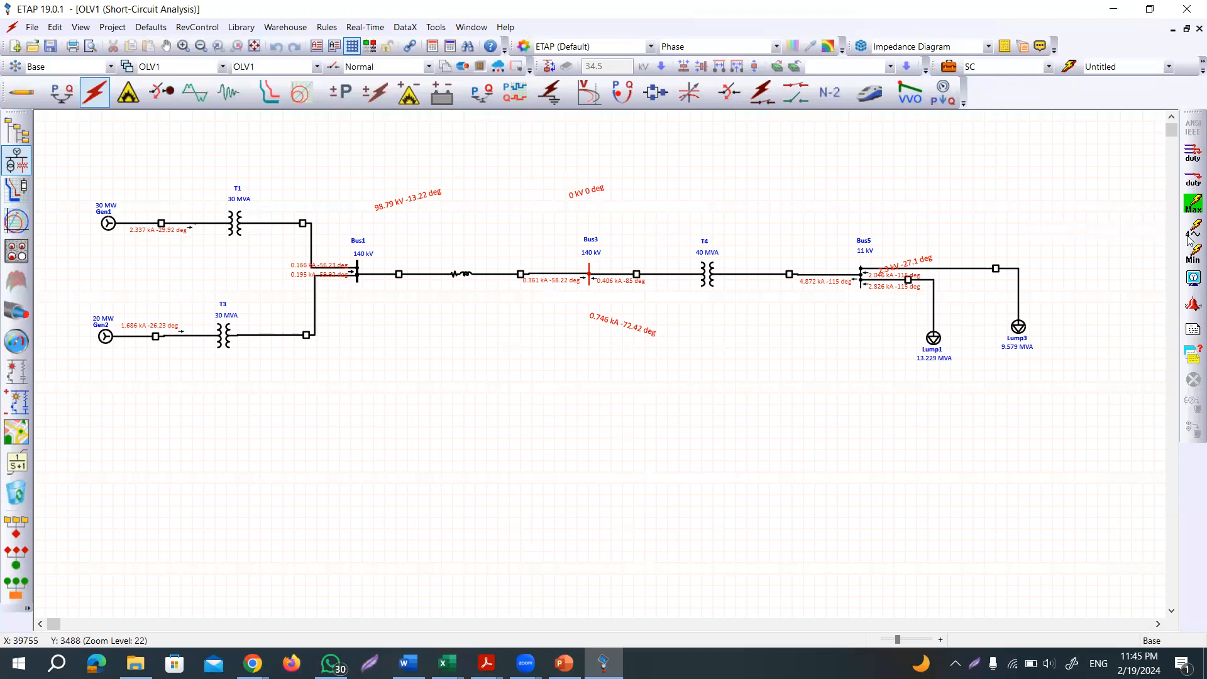
# Step: Examine the short-circuit display options and the complete report types offered in the ANSI Unbalanced SC Report Manager
pyautogui.click(1192, 281)
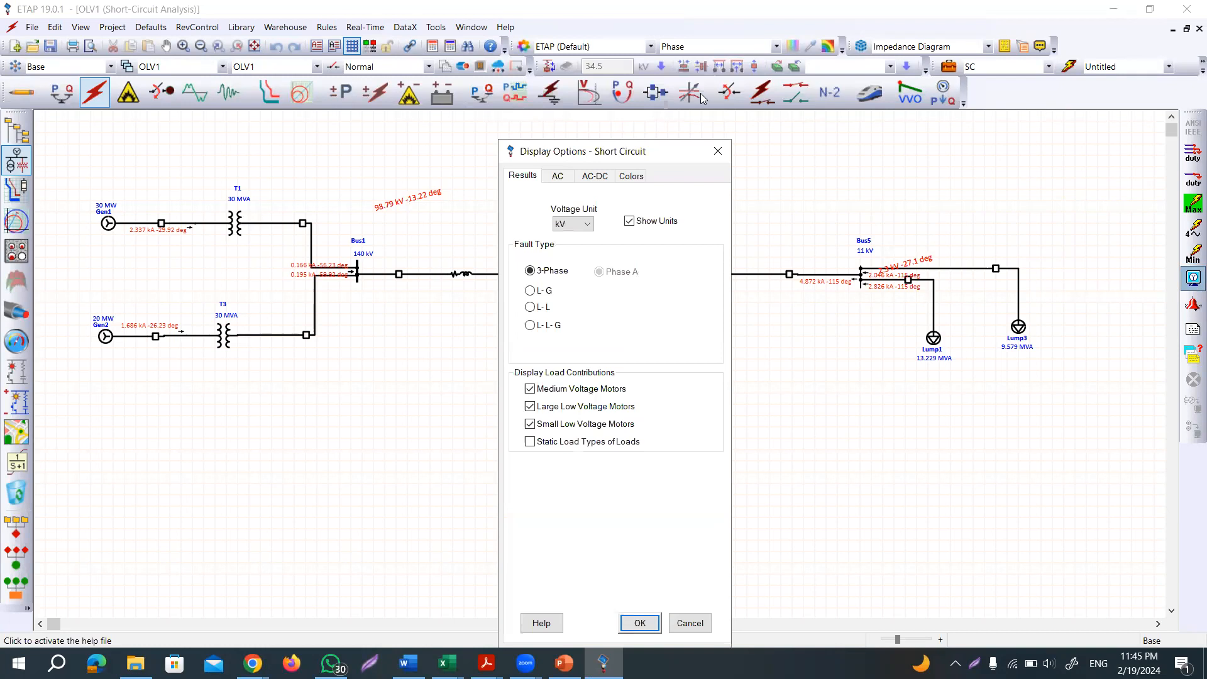
pyautogui.press('Return')
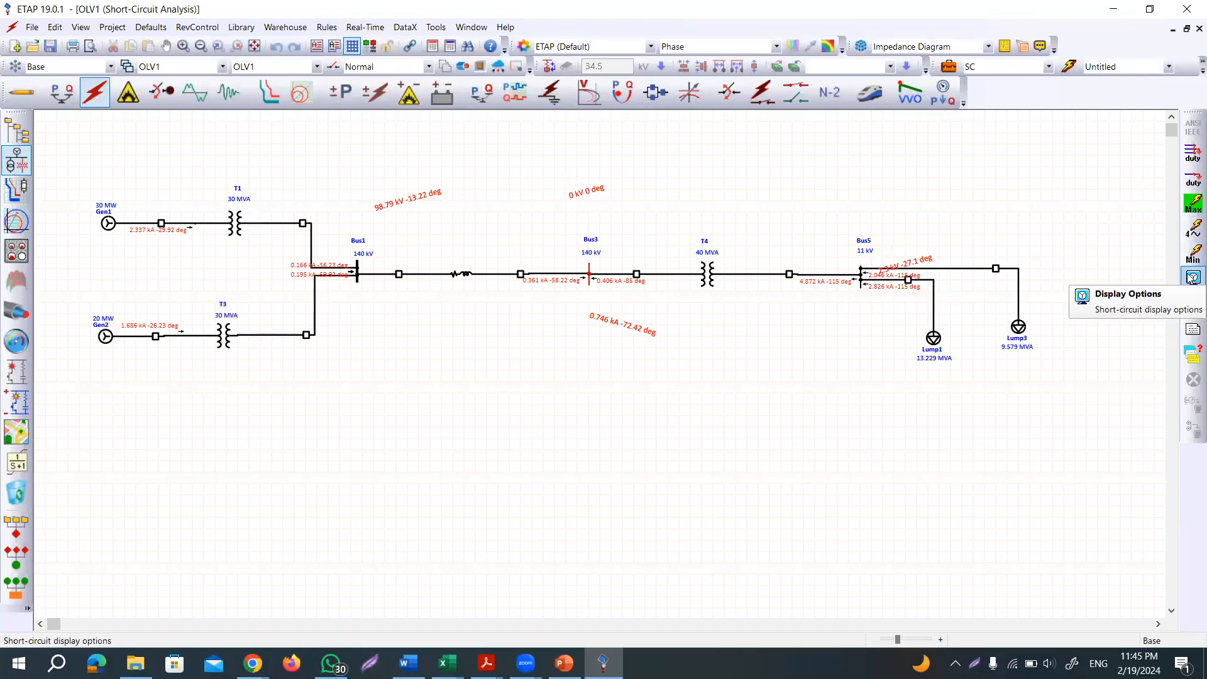
pyautogui.click(1190, 335)
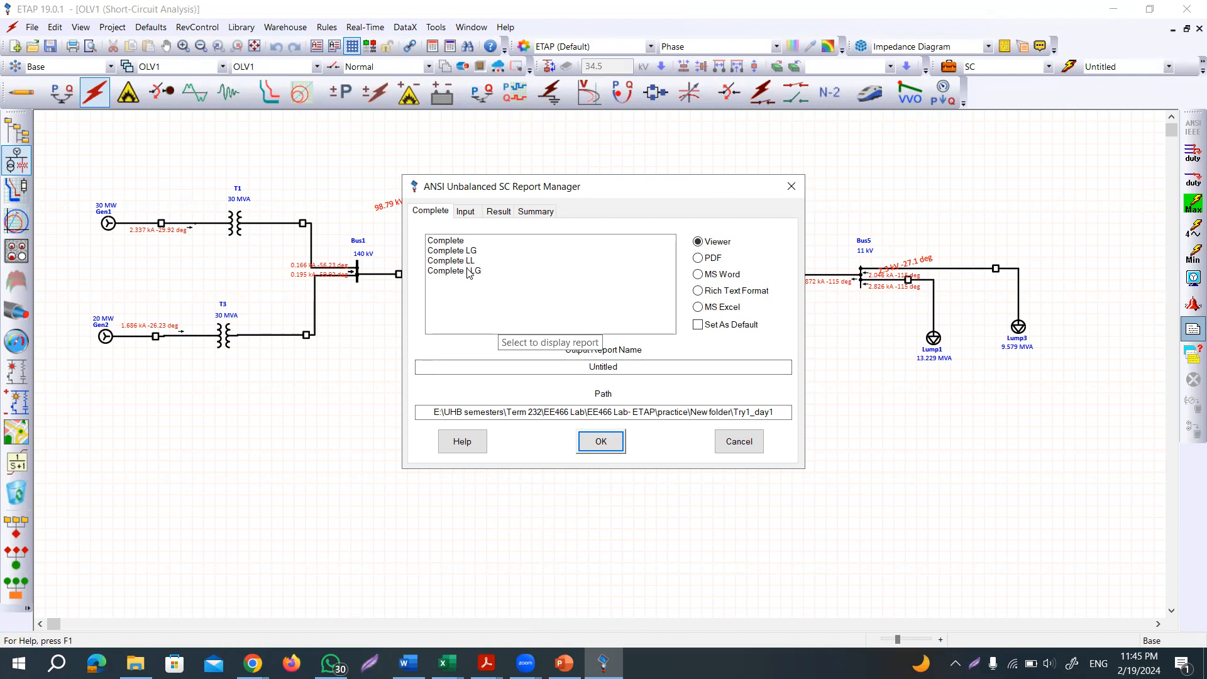
pyautogui.click(449, 243)
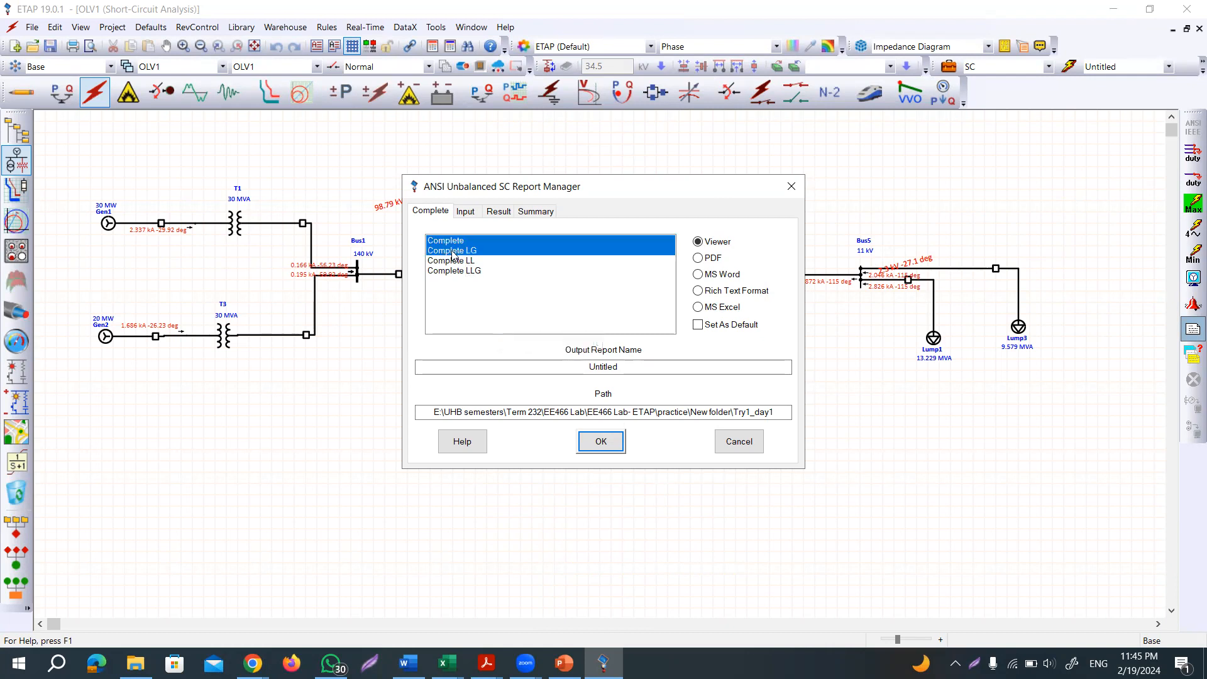
pyautogui.click(464, 261)
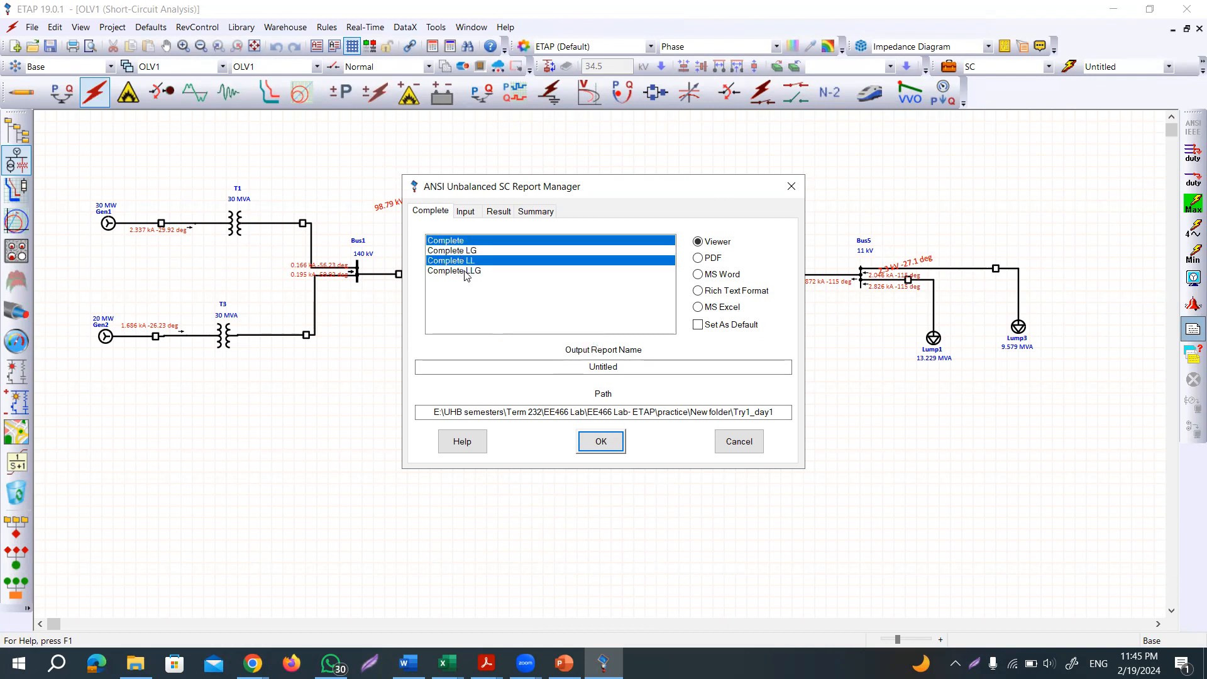
pyautogui.click(466, 273)
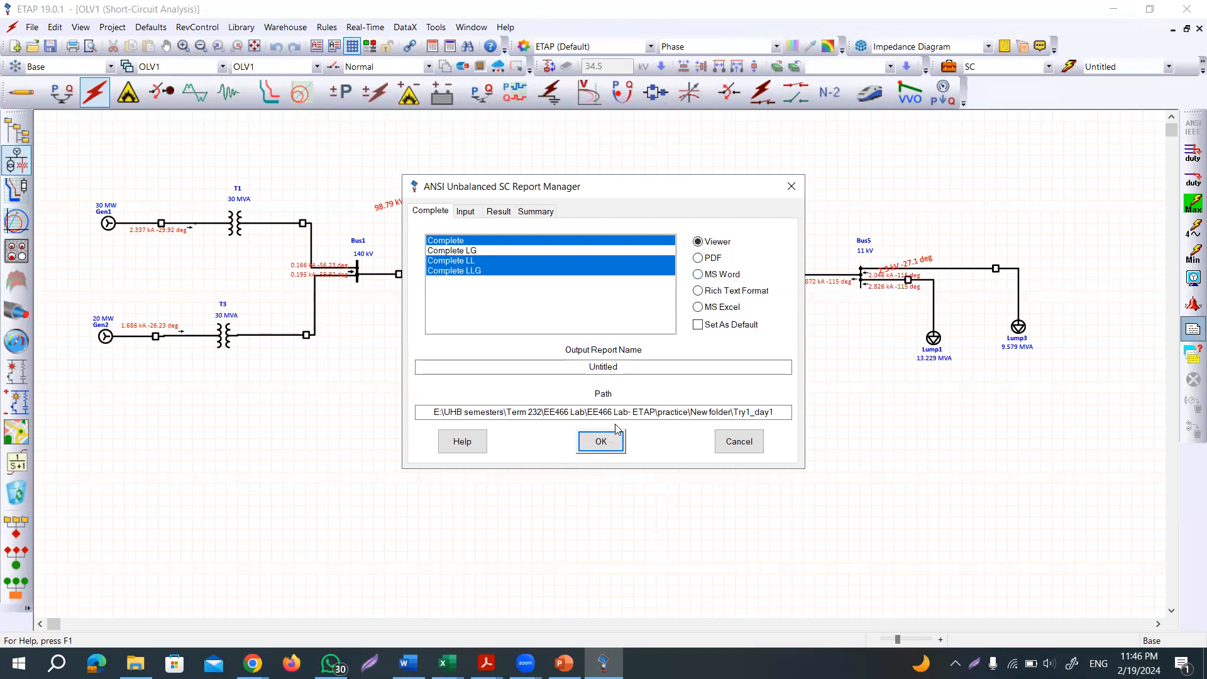
pyautogui.click(752, 443)
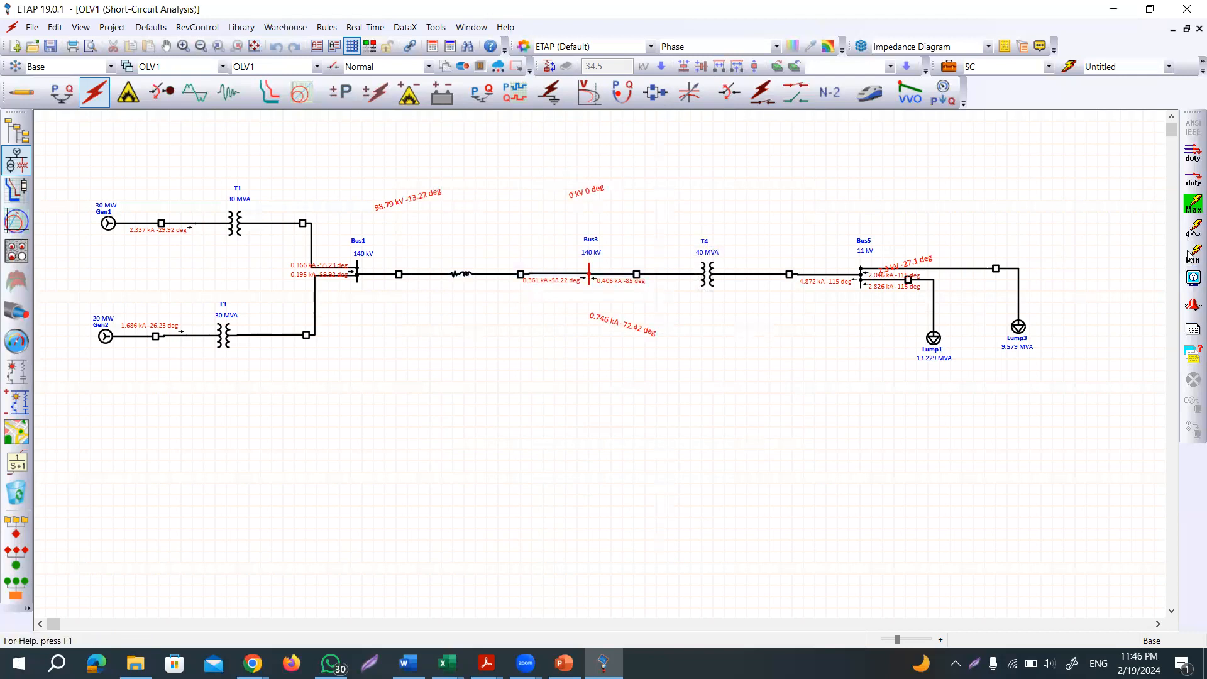
# Step: Display the L-G fault results on the one-line diagram as Sequence Values (1, 2, 0)
pyautogui.click(1193, 278)
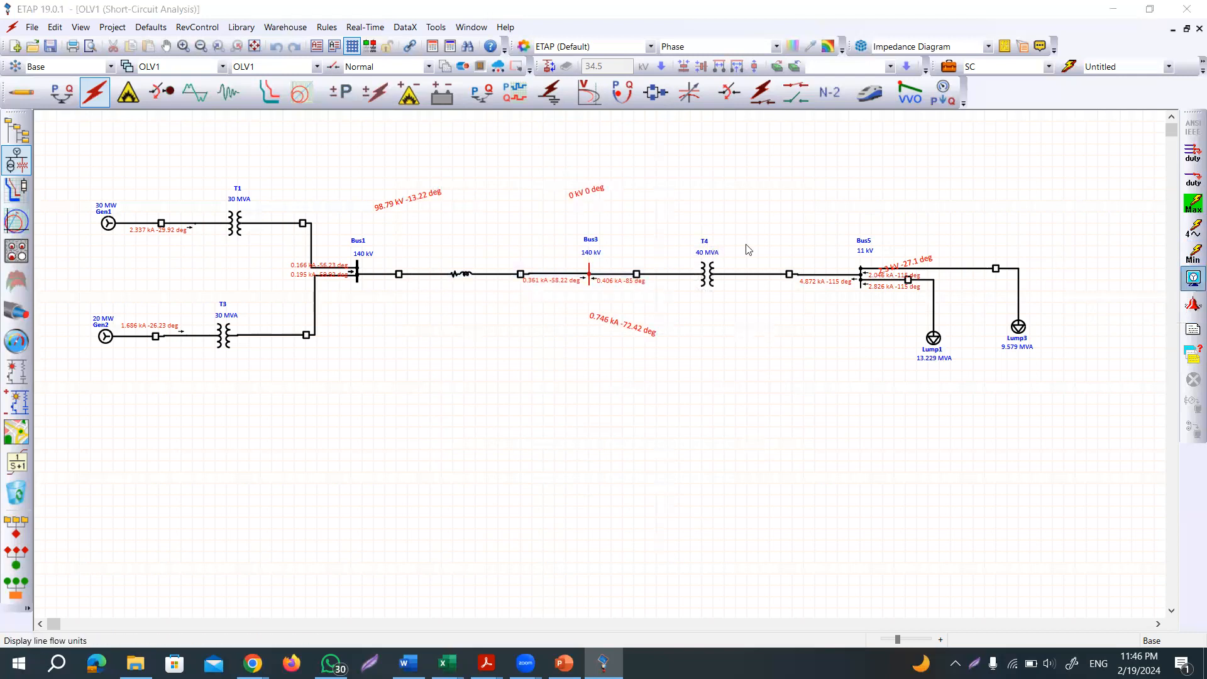
pyautogui.click(532, 220)
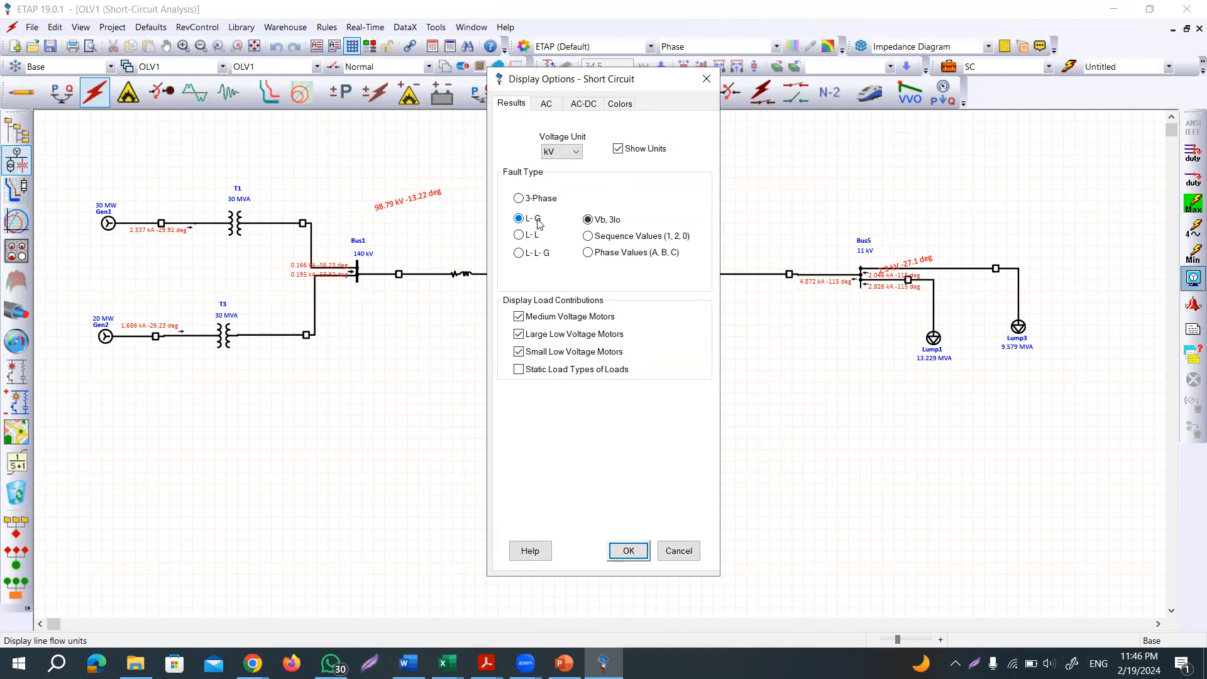
pyautogui.click(613, 242)
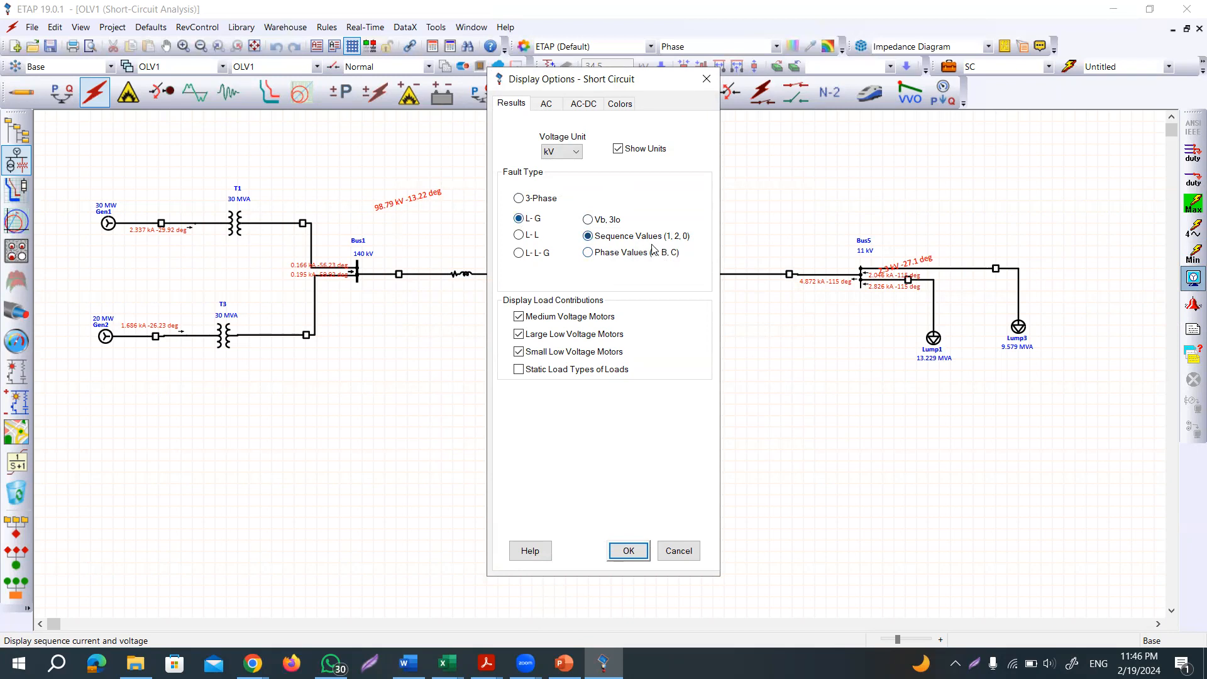
pyautogui.click(612, 254)
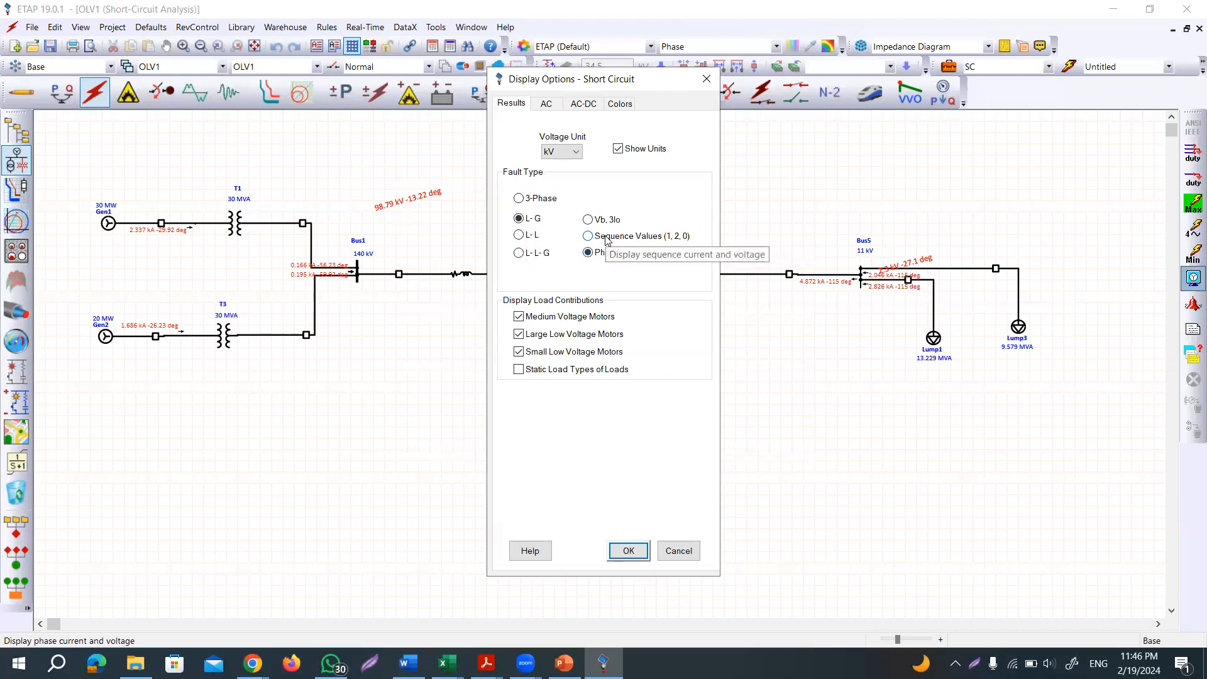
pyautogui.click(612, 241)
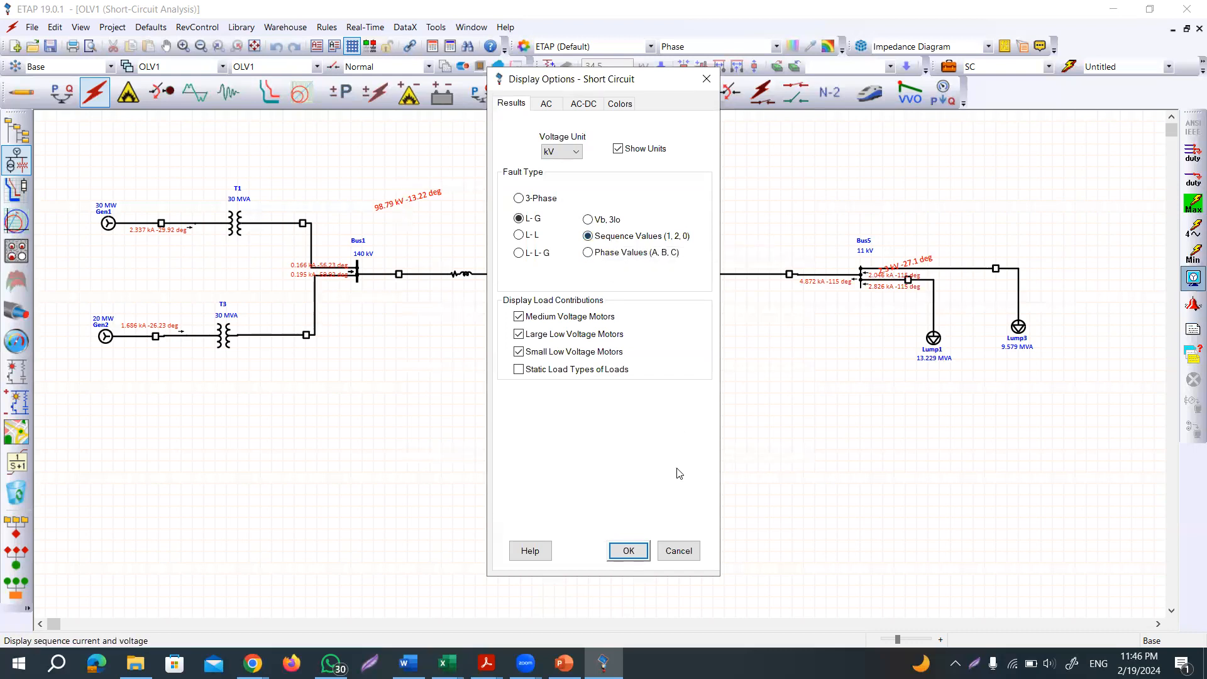
pyautogui.click(629, 552)
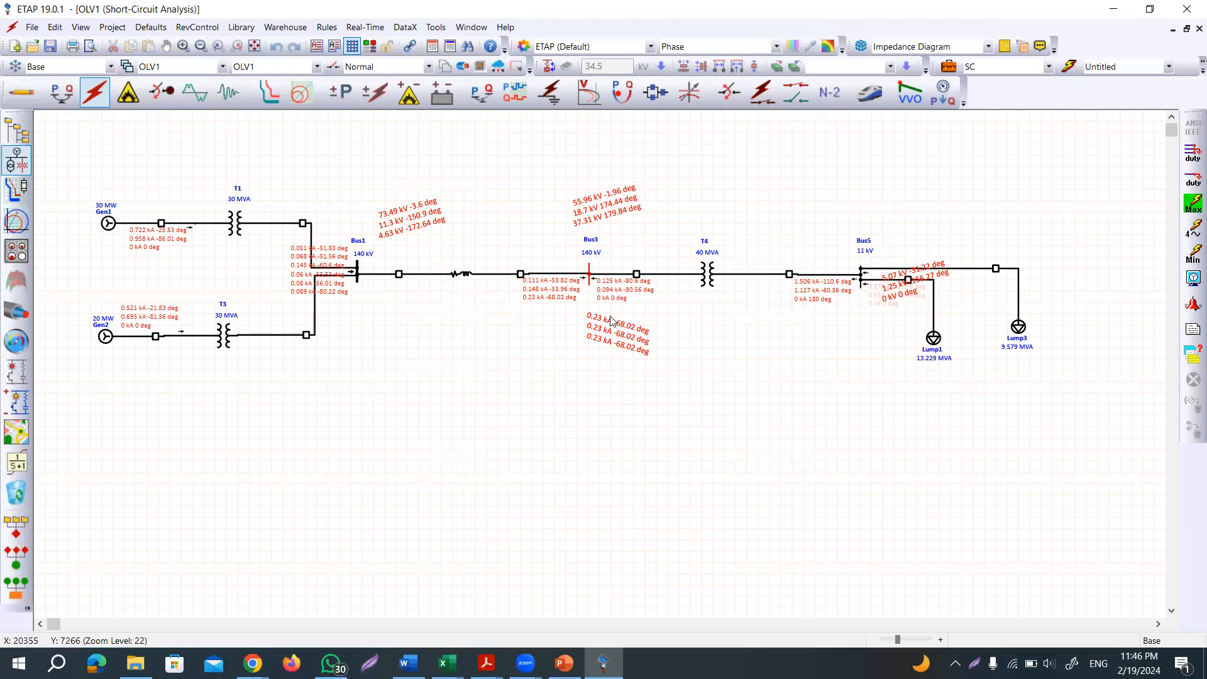
# Step: Switch to PowerPoint's Single Line to ground Fault slide and, in red ink, tick the title and label the sequence networks Z, +ve and -ve
pyautogui.click(562, 661)
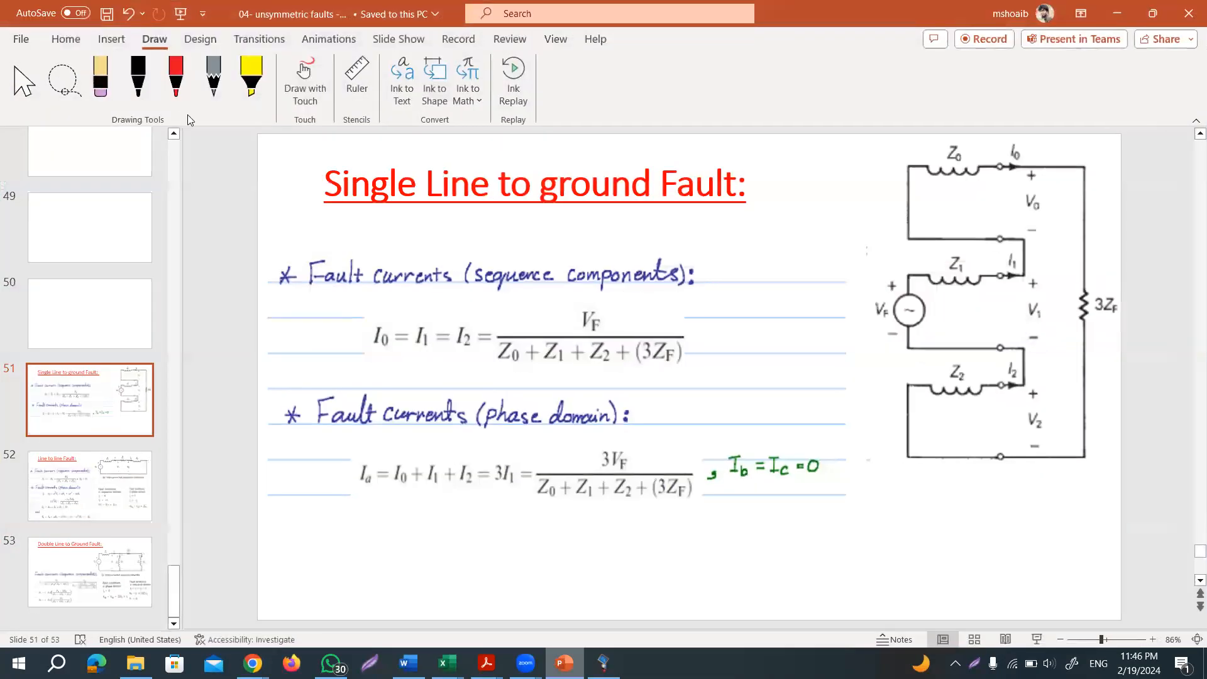
pyautogui.click(176, 77)
pyautogui.moveTo(310, 205); pyautogui.dragTo(404, 188)
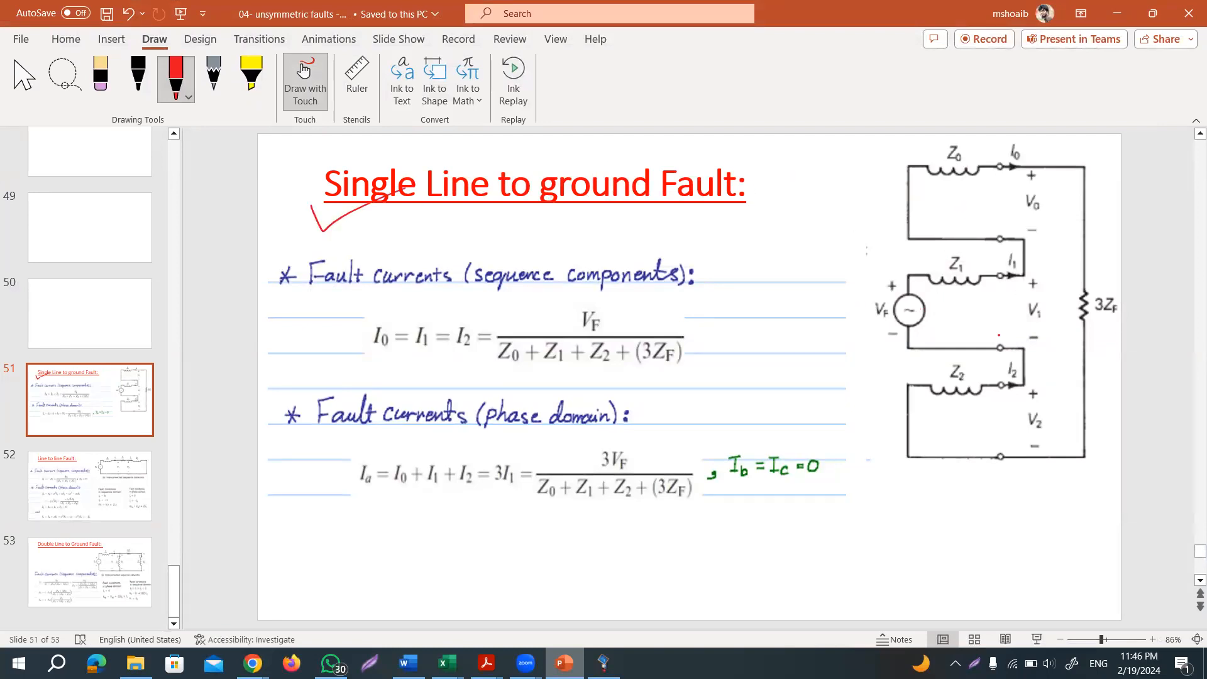
pyautogui.moveTo(958, 313)
pyautogui.mouseDown()
pyautogui.moveTo(979, 305)
pyautogui.moveTo(973, 332)
pyautogui.moveTo(1000, 321)
pyautogui.moveTo(1004, 296)
pyautogui.moveTo(1024, 317)
pyautogui.mouseUp()
pyautogui.moveTo(974, 423)
pyautogui.mouseDown()
pyautogui.moveTo(979, 413)
pyautogui.moveTo(999, 427)
pyautogui.mouseUp()
pyautogui.moveTo(956, 197)
pyautogui.mouseDown()
pyautogui.moveTo(966, 223)
pyautogui.moveTo(986, 220)
pyautogui.mouseUp()
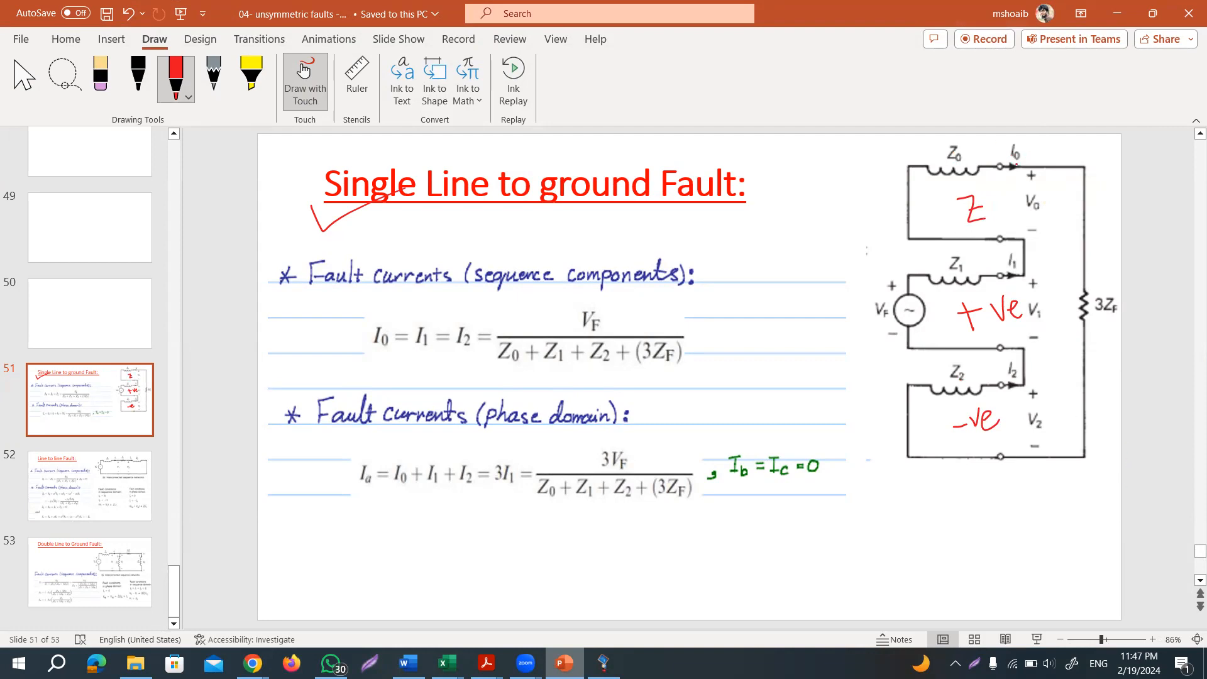
# Step: Circle the currents I0, I1 and I2 in the circuit, and circle and tick the equality I0 = I1 = I2 in red ink
pyautogui.moveTo(1005, 244)
pyautogui.mouseDown()
pyautogui.moveTo(1002, 274)
pyautogui.moveTo(1023, 243)
pyautogui.mouseUp()
pyautogui.moveTo(1022, 144)
pyautogui.mouseDown()
pyautogui.moveTo(1037, 151)
pyautogui.moveTo(1032, 131)
pyautogui.mouseUp()
pyautogui.moveTo(1010, 362)
pyautogui.mouseDown()
pyautogui.moveTo(1037, 391)
pyautogui.moveTo(1004, 370)
pyautogui.mouseUp()
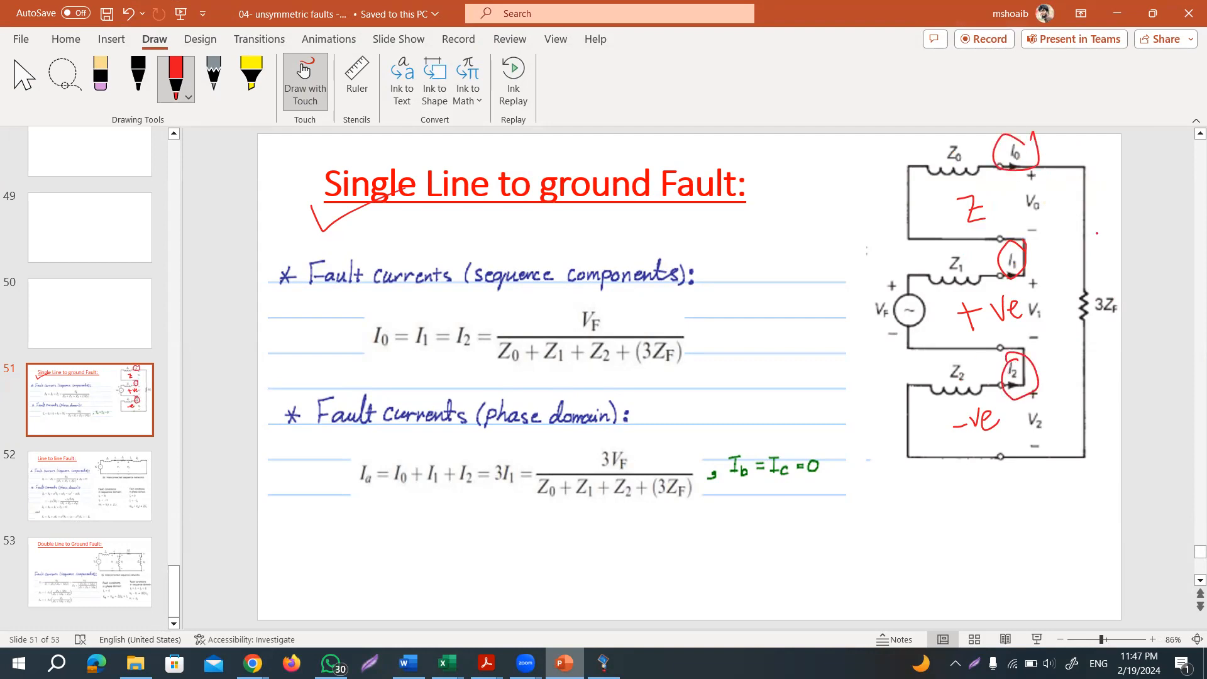
pyautogui.moveTo(471, 314)
pyautogui.mouseDown()
pyautogui.moveTo(378, 319)
pyautogui.moveTo(357, 363)
pyautogui.moveTo(473, 361)
pyautogui.moveTo(487, 318)
pyautogui.moveTo(454, 314)
pyautogui.mouseUp()
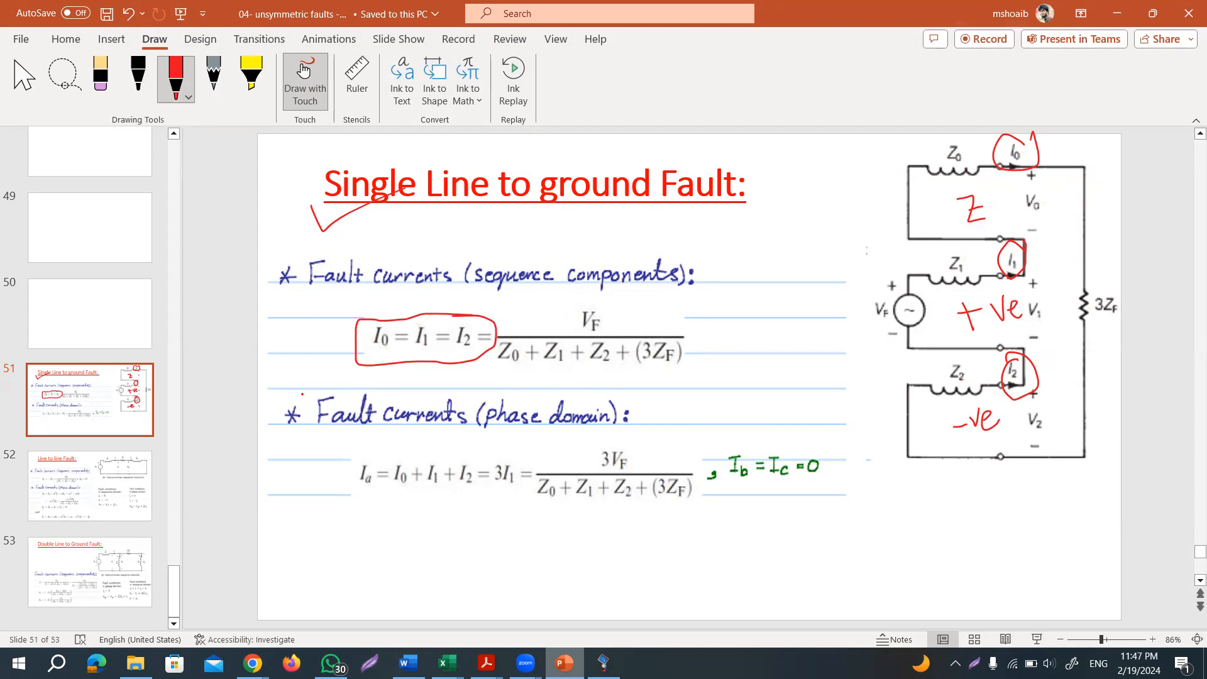
pyautogui.moveTo(327, 353); pyautogui.dragTo(407, 319)
# Step: Switch back to ETAP and display the L-G fault results as Phase Values (A, B, C)
pyautogui.hotkey('alt', 'Tab')
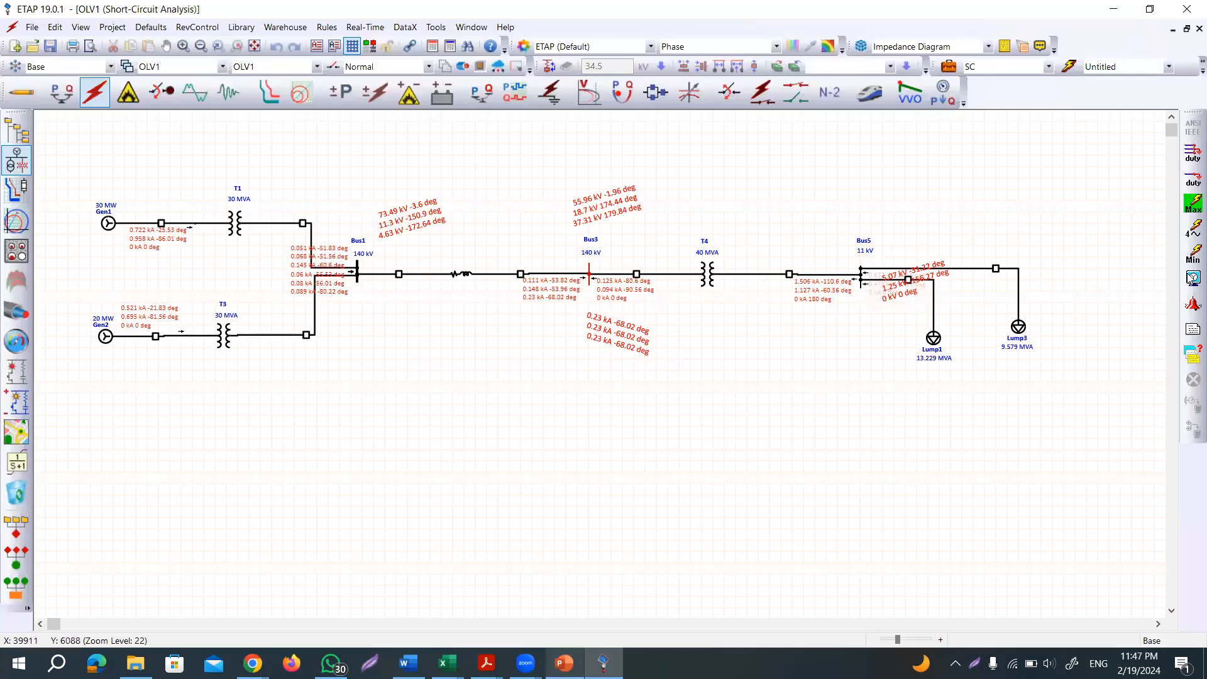
pyautogui.click(1191, 280)
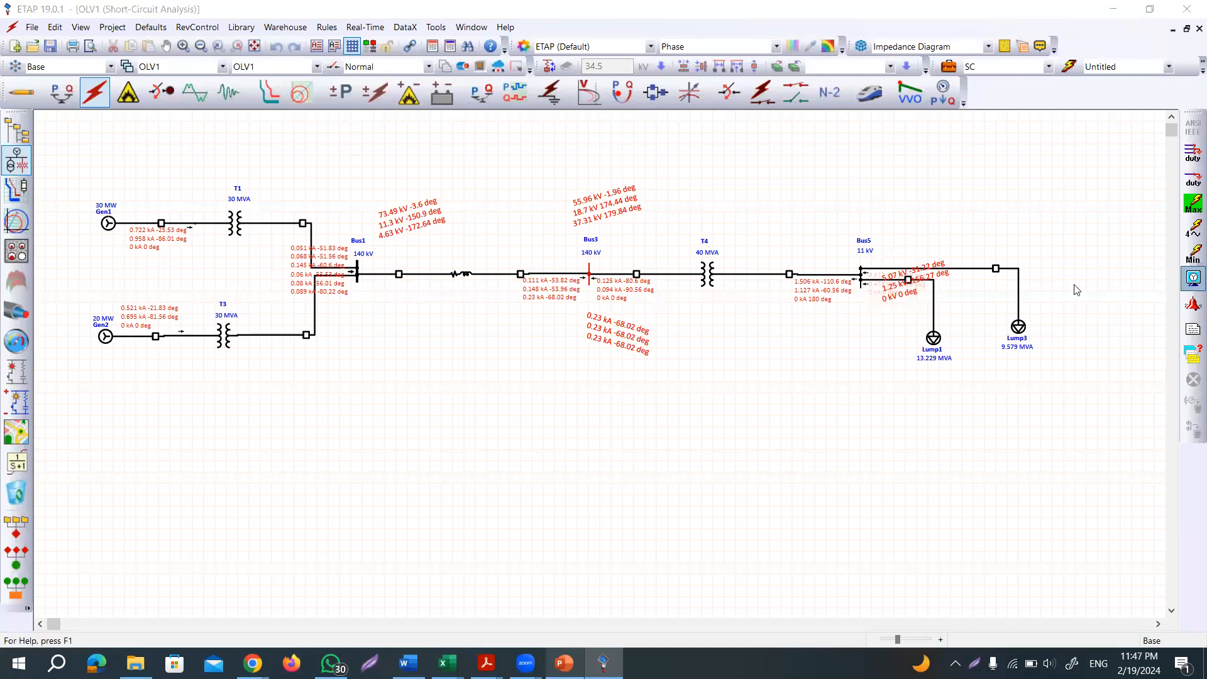
pyautogui.click(625, 257)
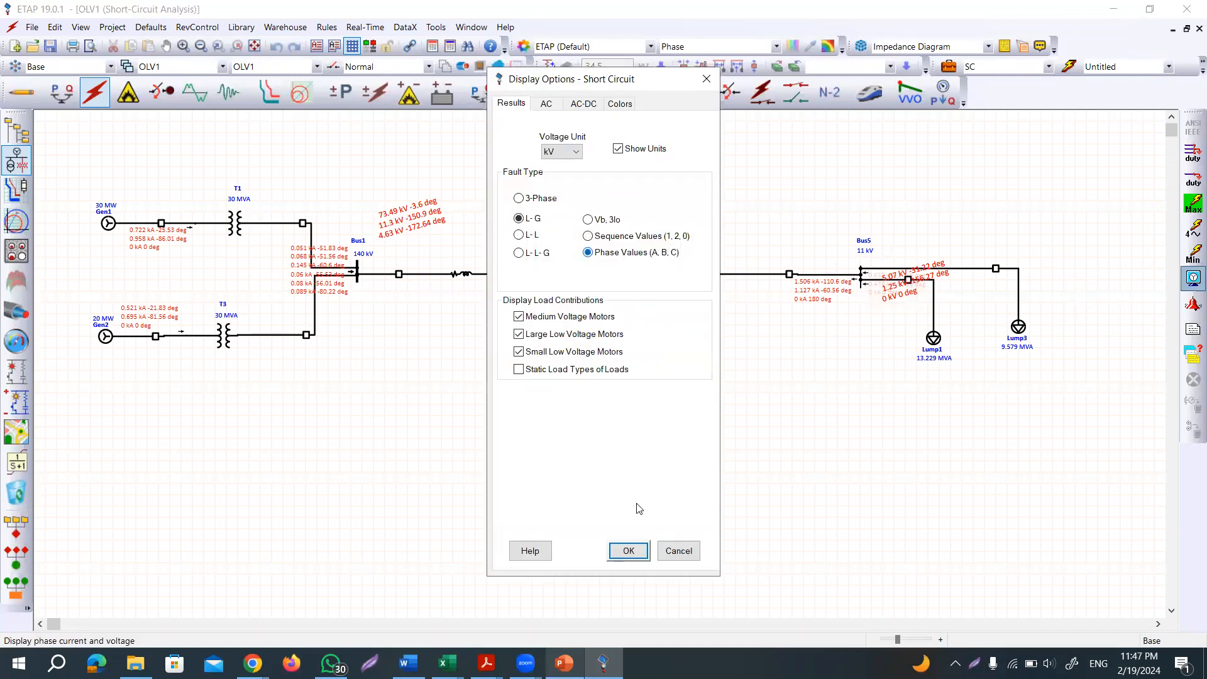
pyautogui.click(635, 556)
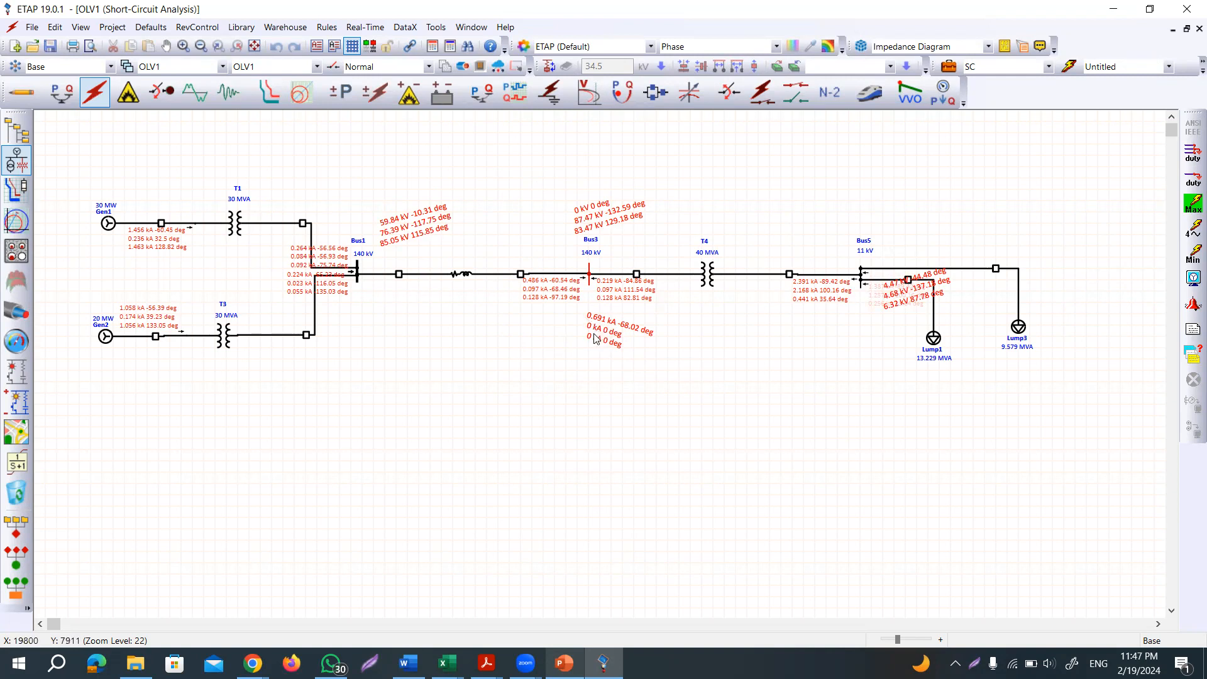
# Step: Switch to PowerPoint and circle Ia and Ib = Ic = 0 in the slide's phase-domain fault currents
pyautogui.hotkey('alt', 'Tab')
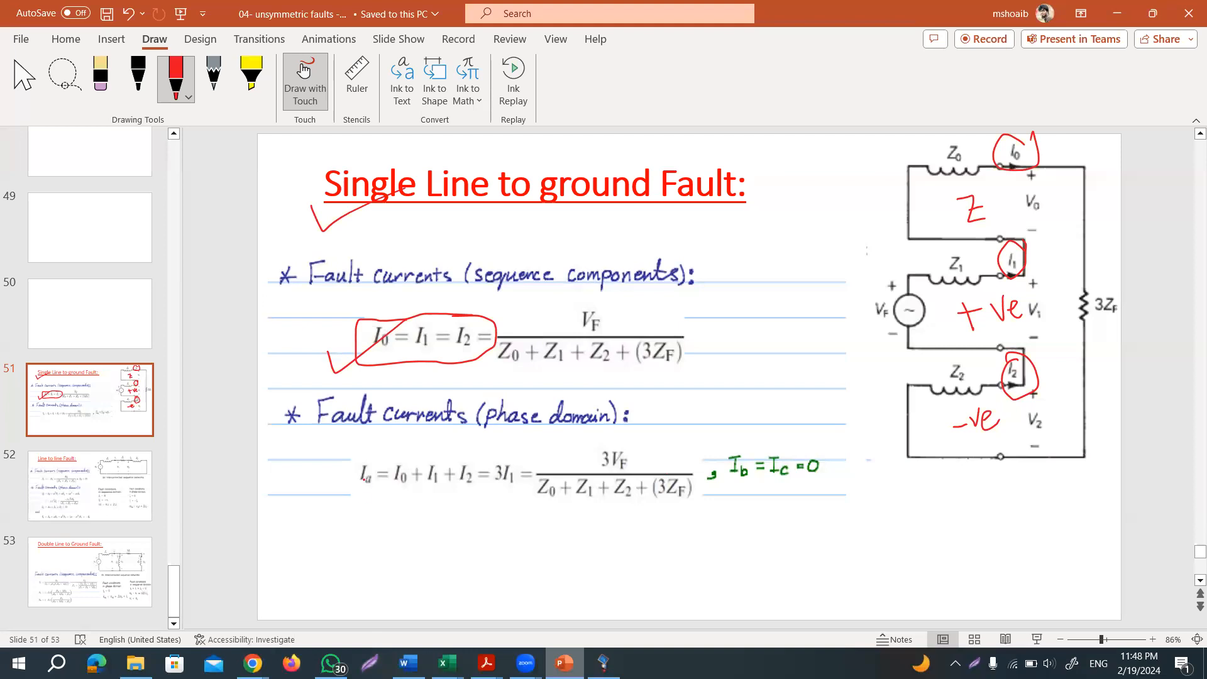
pyautogui.moveTo(360, 460)
pyautogui.mouseDown()
pyautogui.moveTo(343, 489)
pyautogui.moveTo(381, 496)
pyautogui.moveTo(385, 462)
pyautogui.mouseUp()
pyautogui.moveTo(825, 445)
pyautogui.mouseDown()
pyautogui.moveTo(717, 453)
pyautogui.moveTo(786, 489)
pyautogui.moveTo(824, 445)
pyautogui.mouseUp()
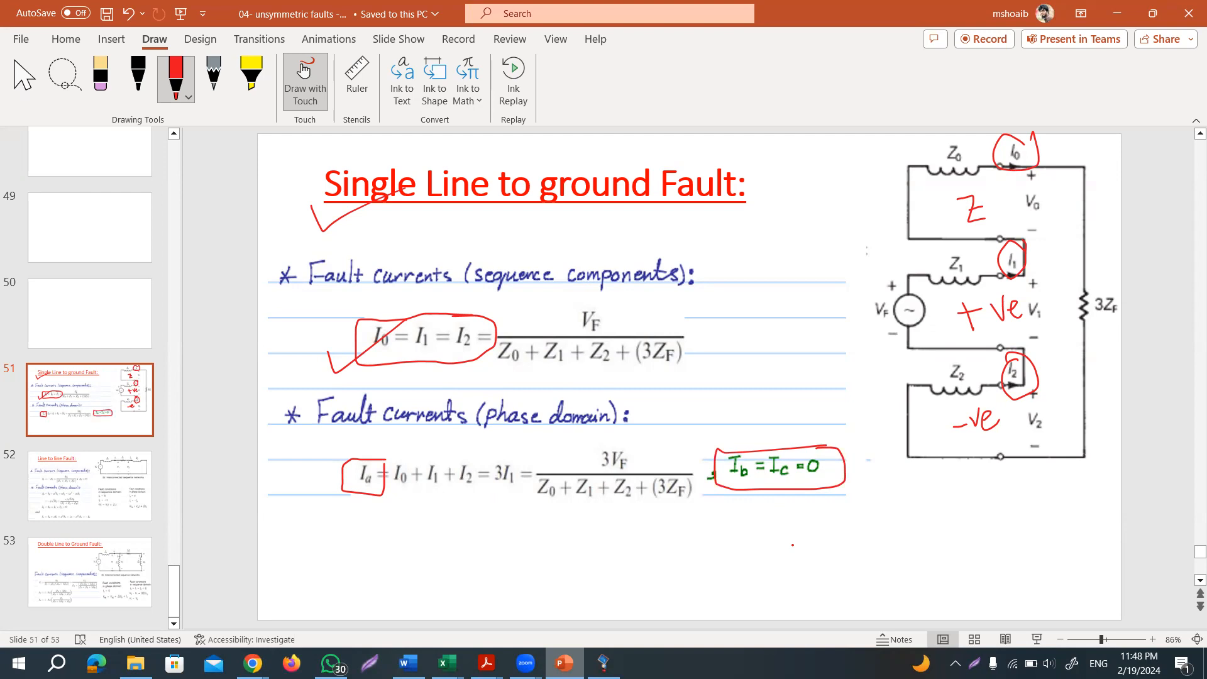
# Step: Switch back to ETAP and display the L-L fault results as Phase Values (A, B, C)
pyautogui.hotkey('alt', 'Tab')
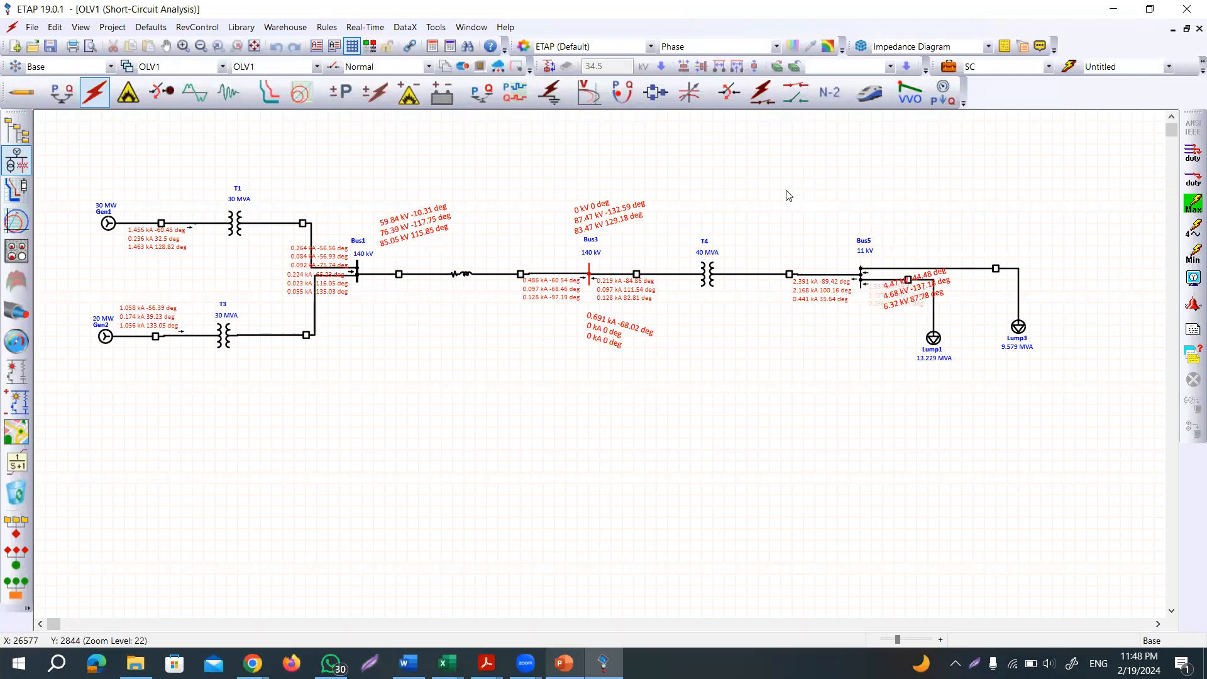
pyautogui.click(1192, 278)
pyautogui.click(533, 237)
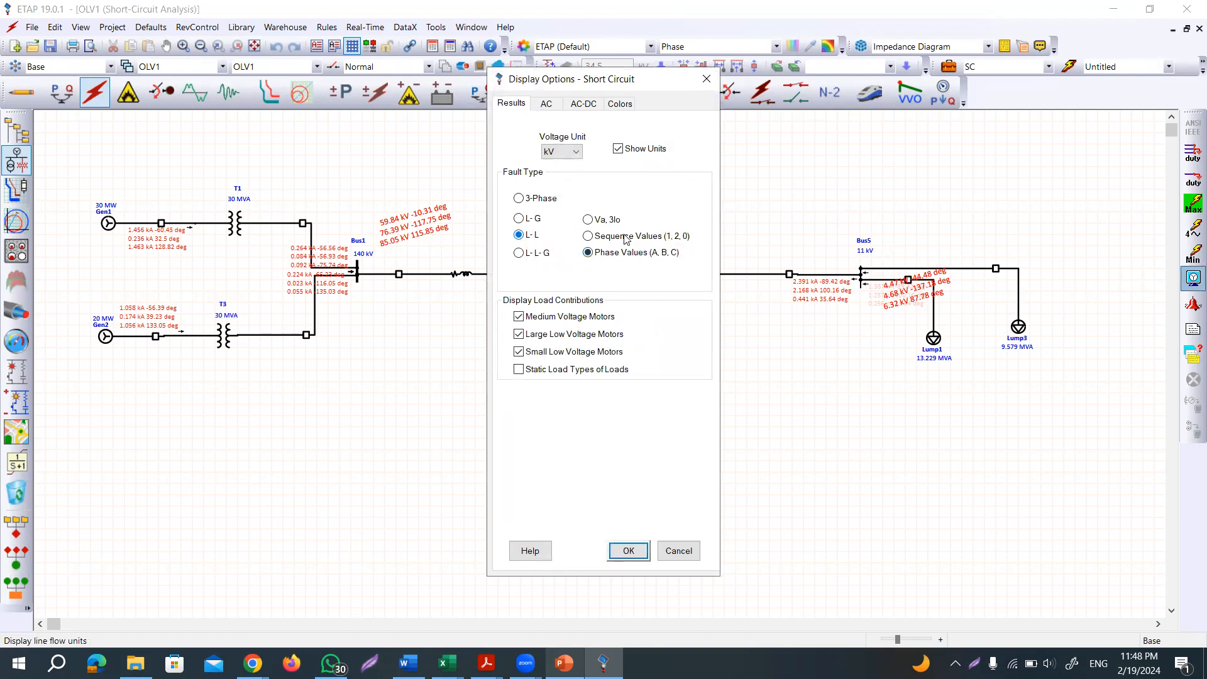
pyautogui.click(630, 551)
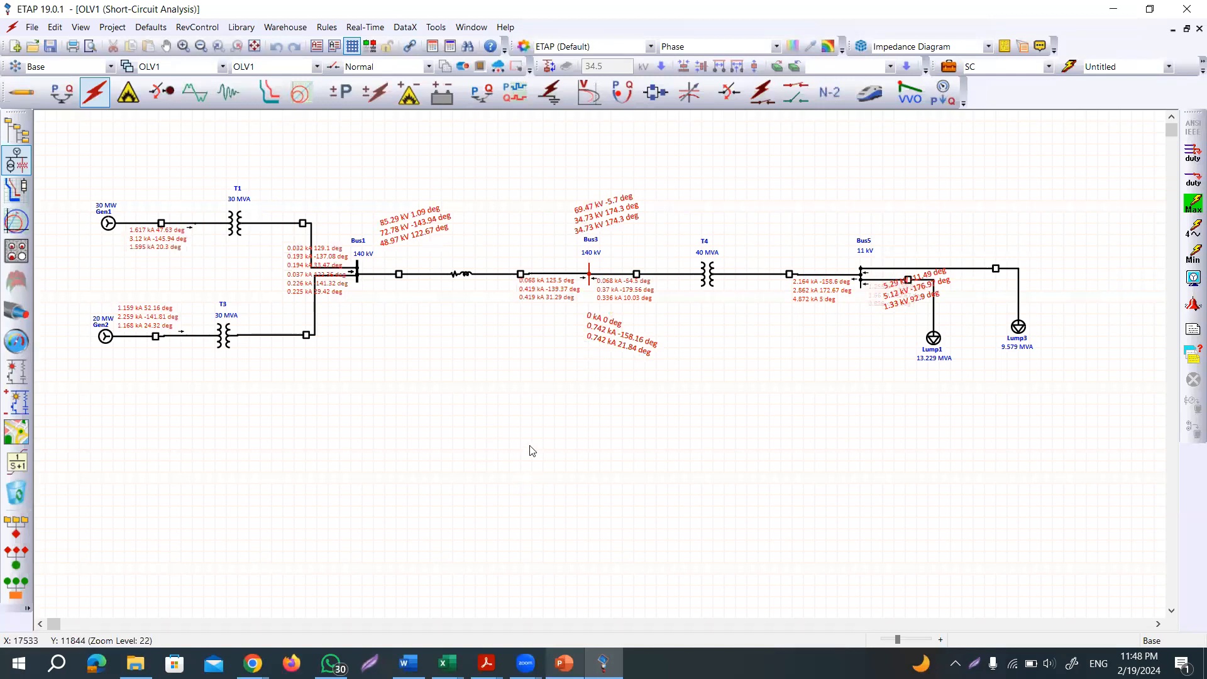
# Step: Switch to PowerPoint's Line to line Fault slide, tick its title and circle I1 = -I2 in red ink
pyautogui.hotkey('alt', 'Tab')
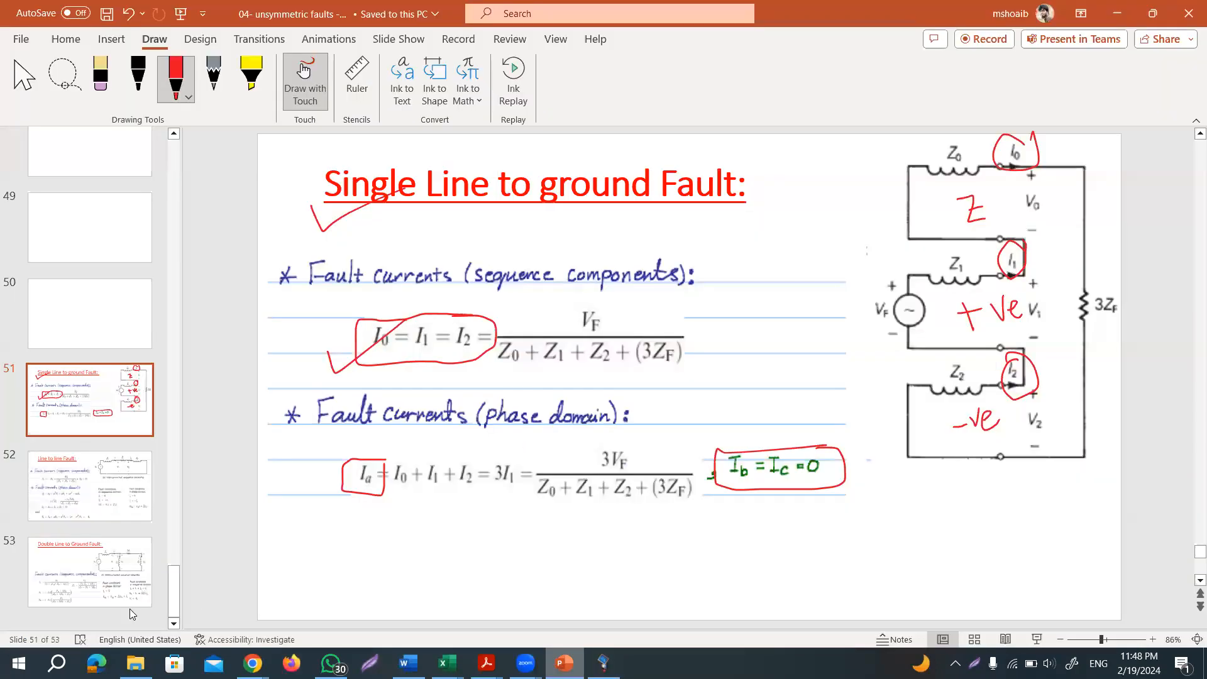
pyautogui.click(118, 503)
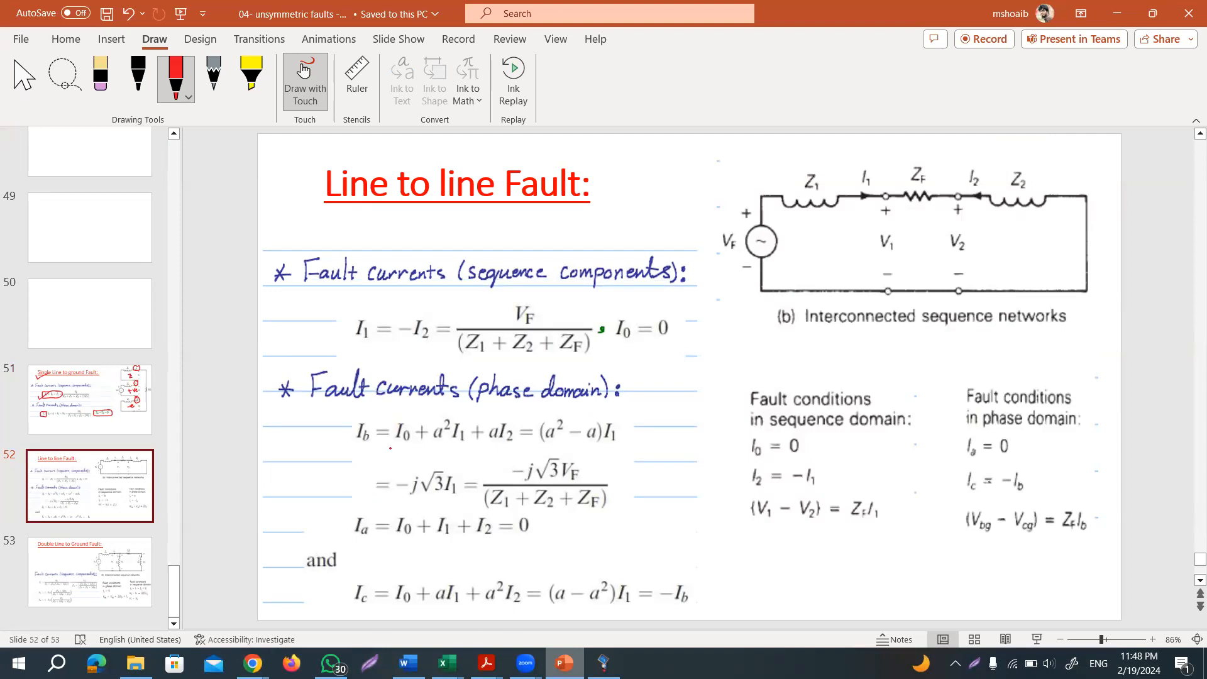
pyautogui.moveTo(312, 195); pyautogui.dragTo(384, 146)
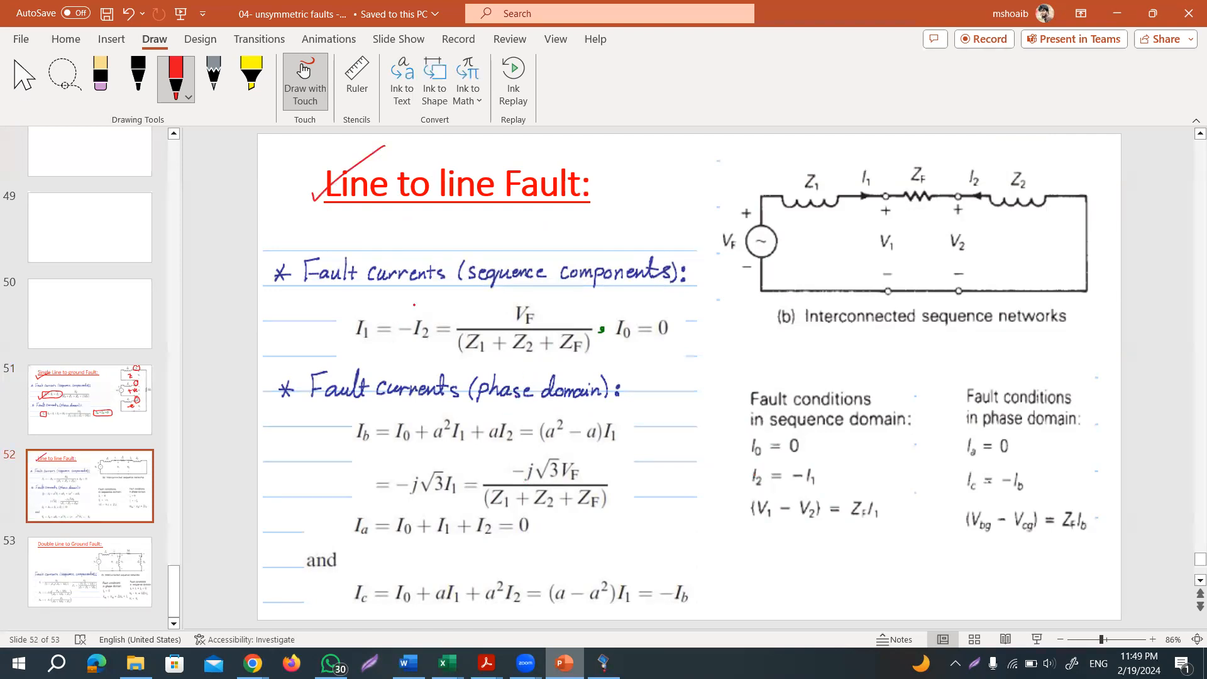
pyautogui.moveTo(427, 311)
pyautogui.mouseDown()
pyautogui.moveTo(339, 334)
pyautogui.moveTo(430, 352)
pyautogui.moveTo(433, 314)
pyautogui.mouseUp()
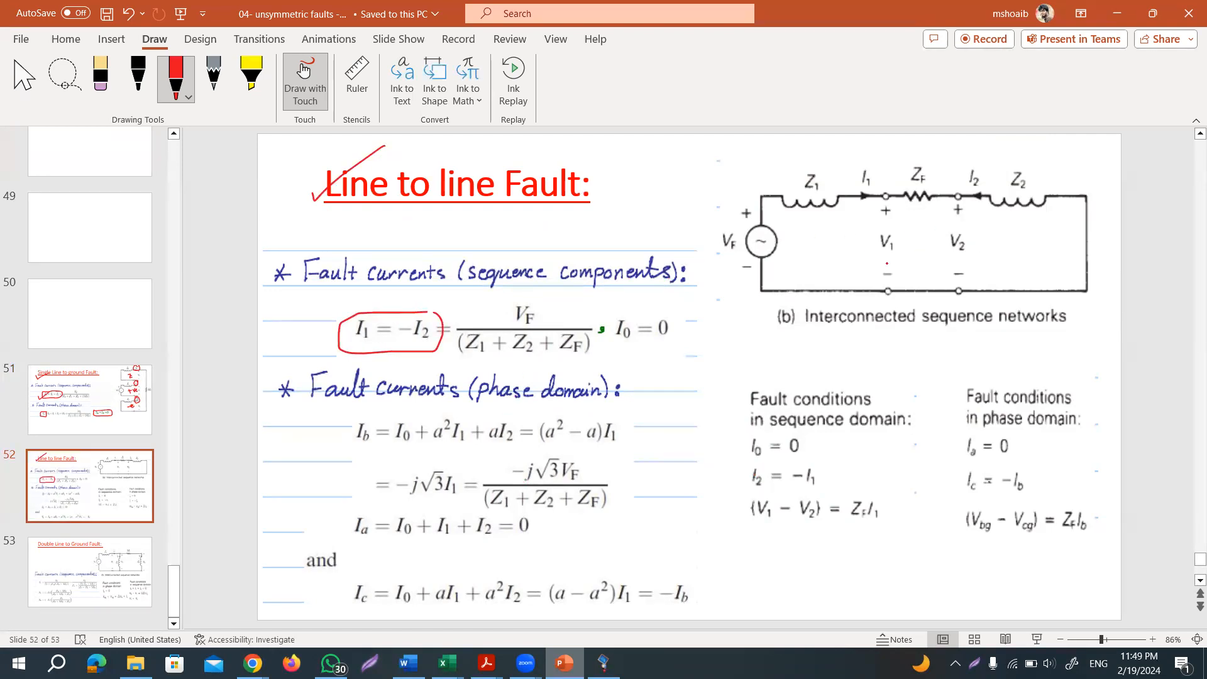
# Step: Circle V1 and V2 in the sequence network, draw an arrow through ZF, and circle I0 = 0 in red ink
pyautogui.moveTo(901, 228)
pyautogui.mouseDown()
pyautogui.moveTo(878, 227)
pyautogui.moveTo(871, 259)
pyautogui.moveTo(899, 220)
pyautogui.mouseUp()
pyautogui.moveTo(948, 251)
pyautogui.mouseDown()
pyautogui.moveTo(978, 261)
pyautogui.moveTo(966, 209)
pyautogui.moveTo(931, 161)
pyautogui.moveTo(938, 170)
pyautogui.mouseUp()
pyautogui.moveTo(934, 158); pyautogui.dragTo(930, 169)
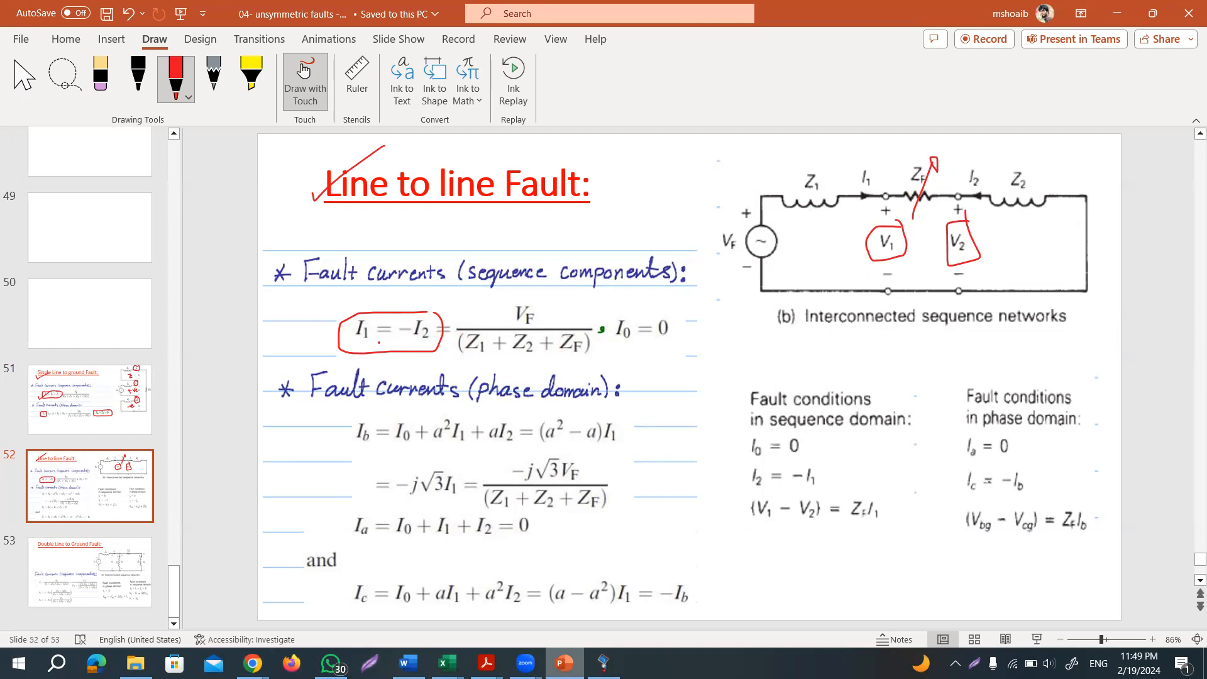
pyautogui.moveTo(677, 306)
pyautogui.mouseDown()
pyautogui.moveTo(607, 318)
pyautogui.moveTo(659, 352)
pyautogui.moveTo(688, 309)
pyautogui.moveTo(665, 302)
pyautogui.mouseUp()
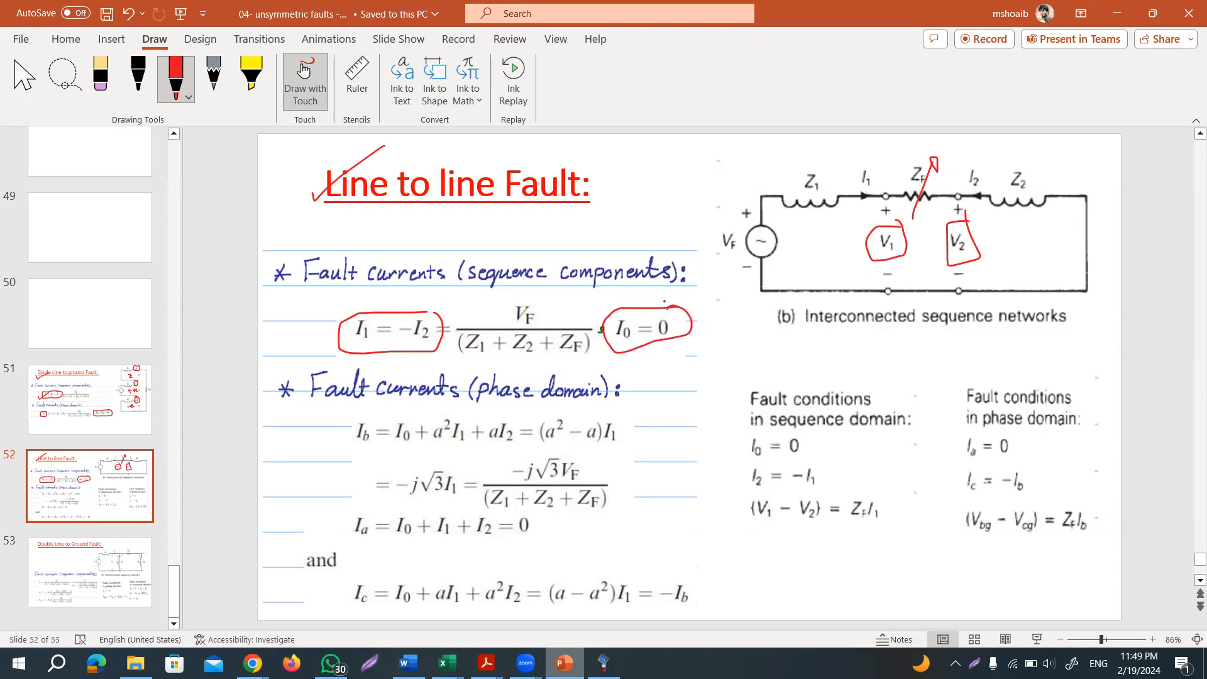
# Step: Switch back to ETAP, save the project, and display the L-L-G fault results as Phase Values (A, B, C)
pyautogui.hotkey('alt', 'Tab')
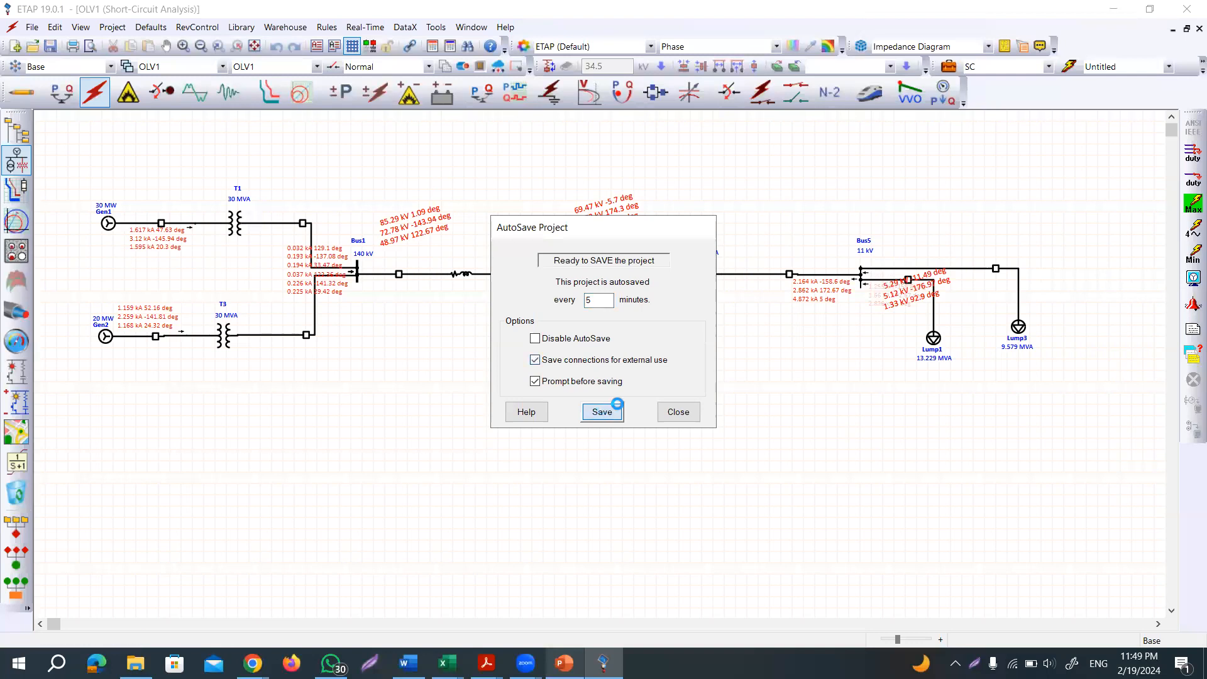
pyautogui.click(601, 412)
pyautogui.click(1193, 278)
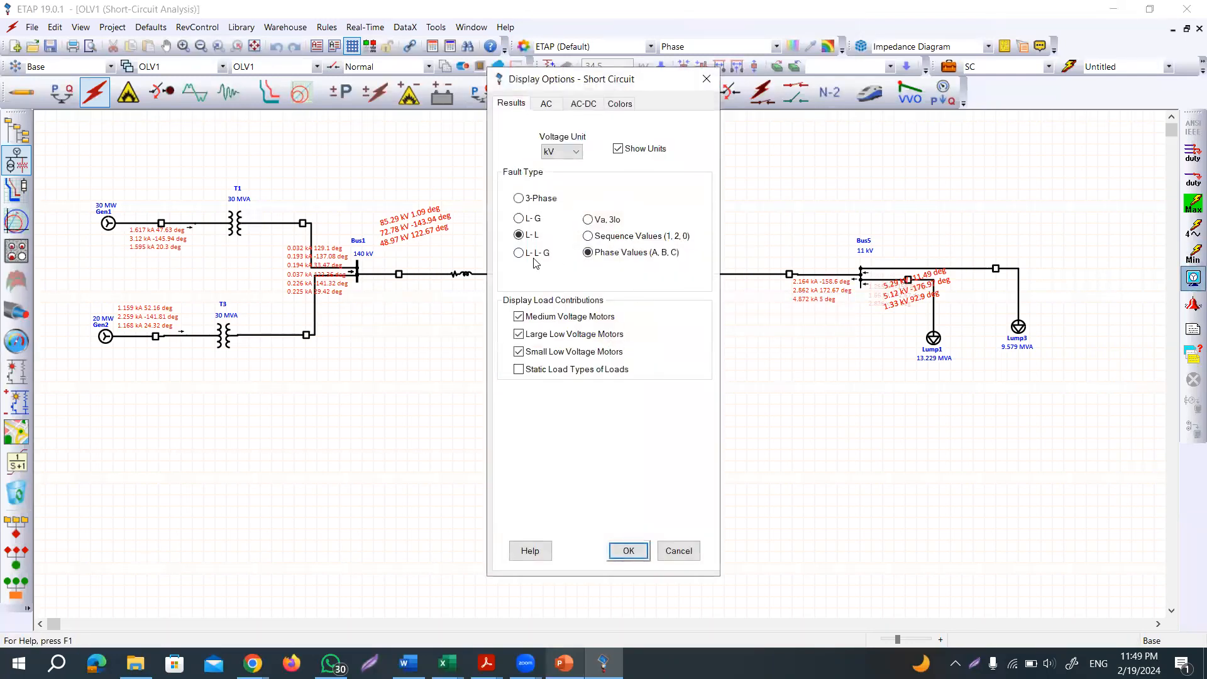
pyautogui.click(628, 550)
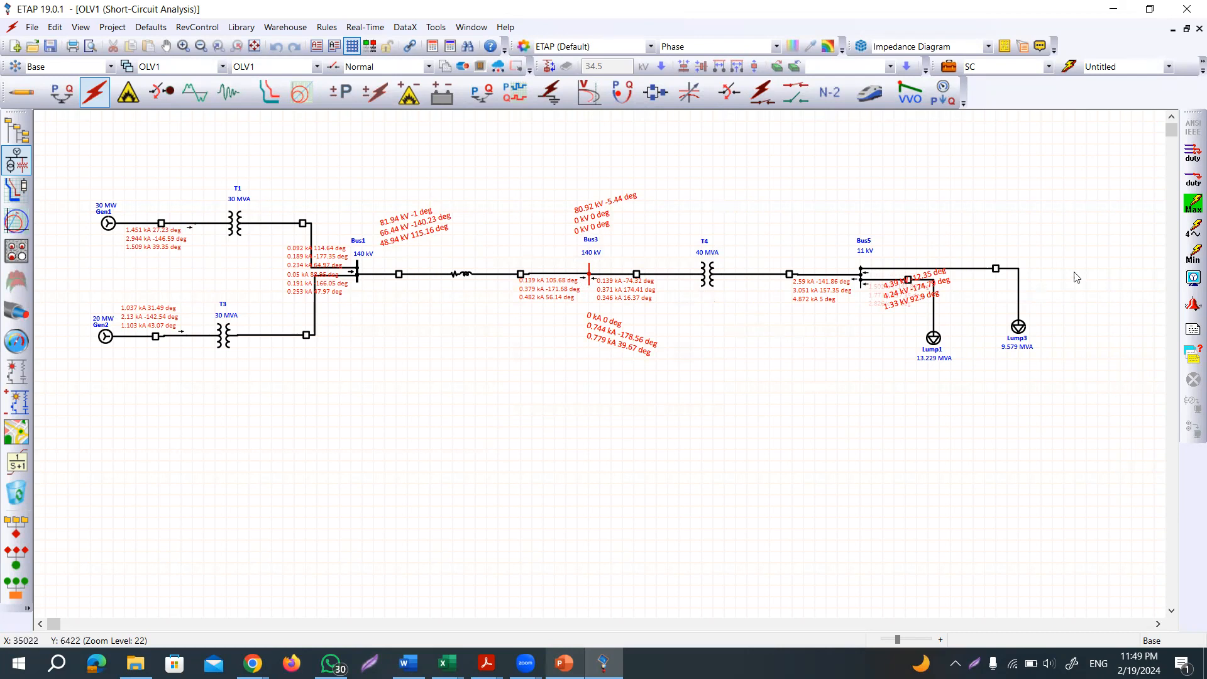
# Step: Compare the Bus3 fault results by alternating the intermediate-cycle and maximum short-circuit calculations, finishing with the minimum calculation
pyautogui.click(1190, 230)
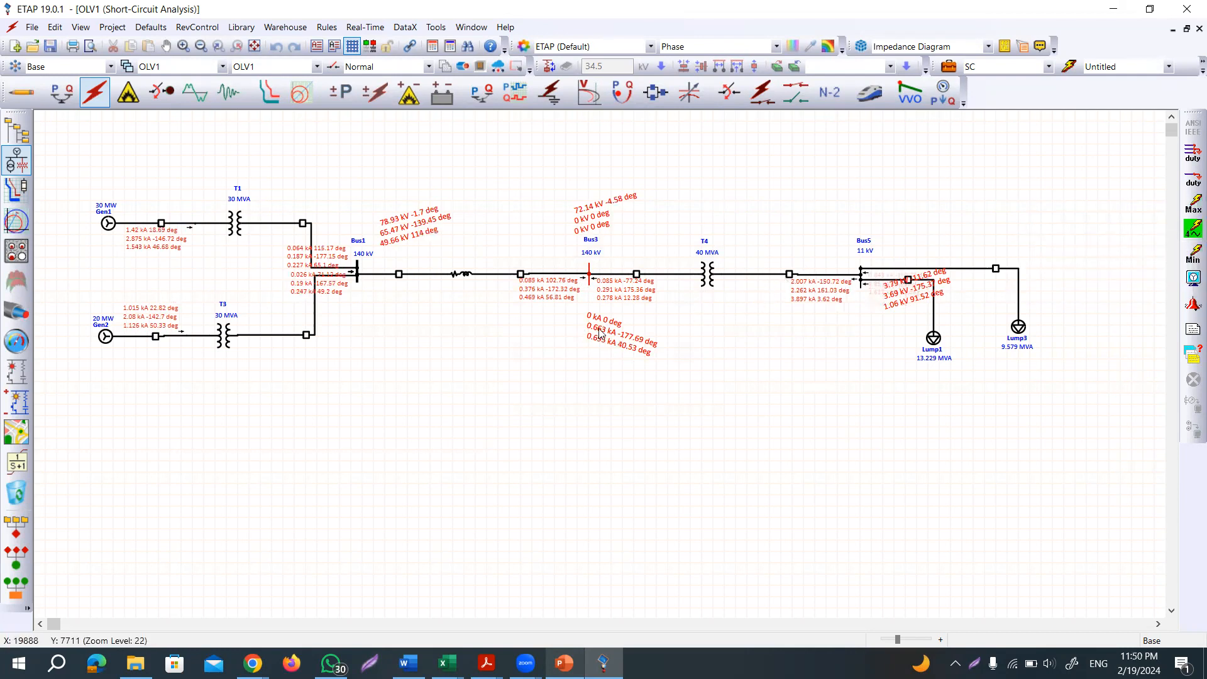
pyautogui.click(1190, 208)
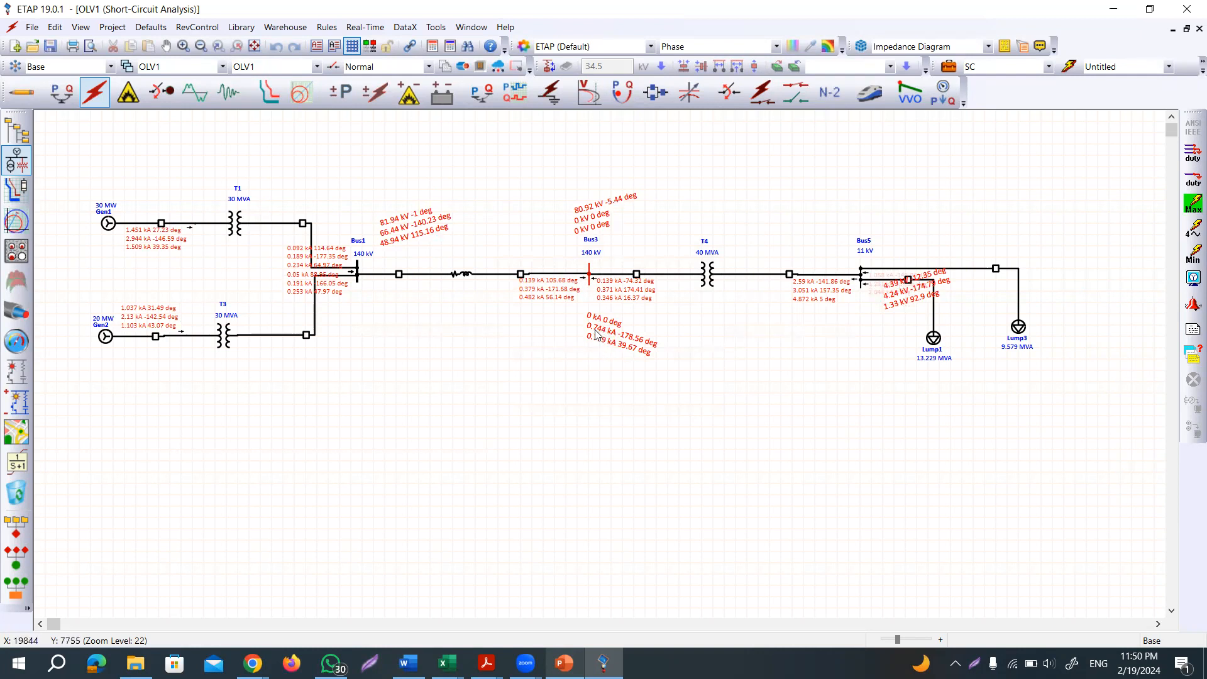
pyautogui.click(1190, 234)
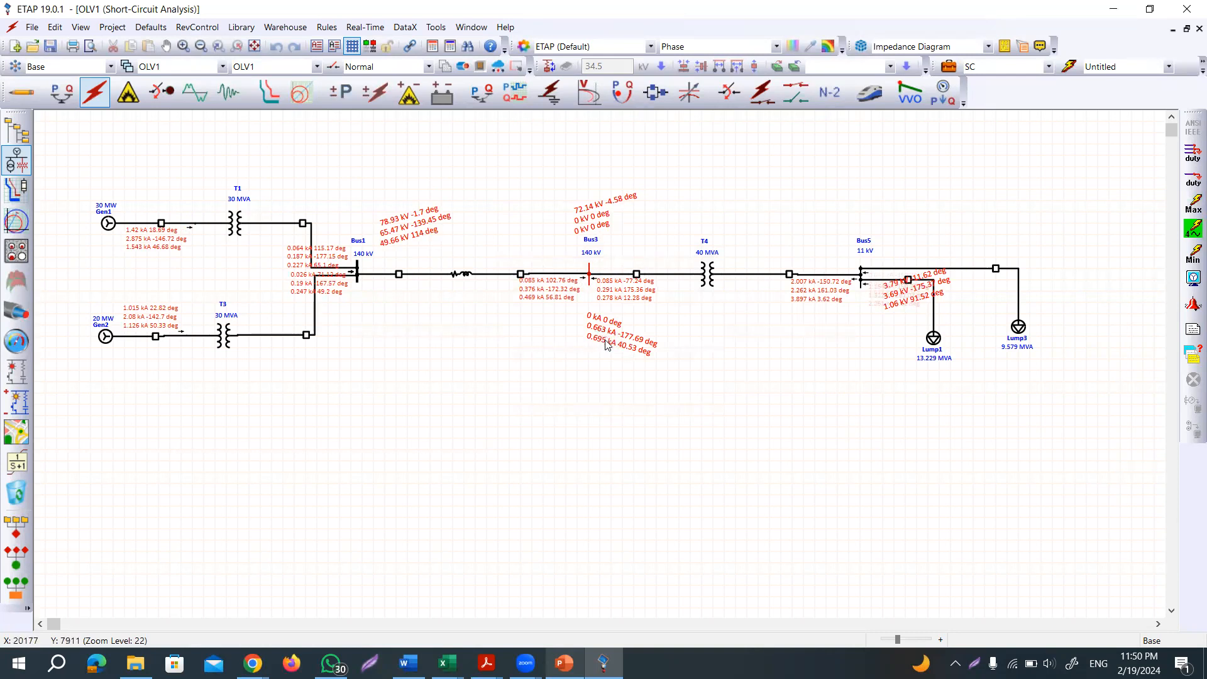
pyautogui.click(1190, 257)
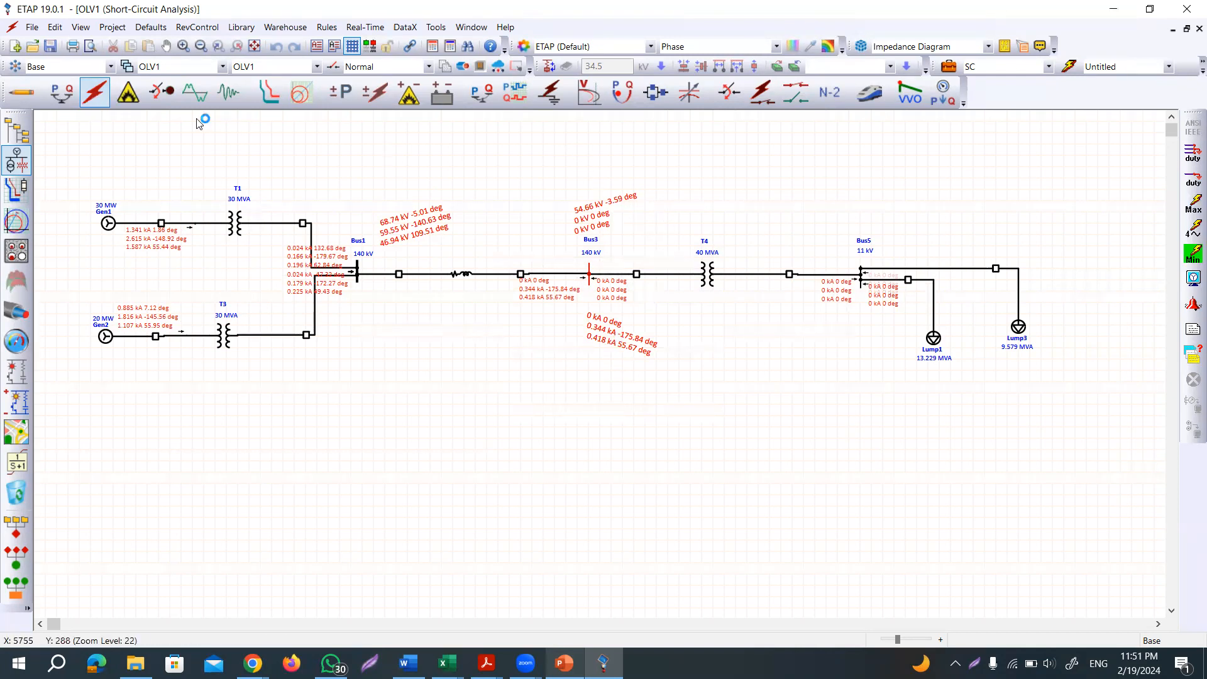
# Step: Put the one-line diagram into Edit mode and return it to Short-Circuit Analysis
pyautogui.click(28, 101)
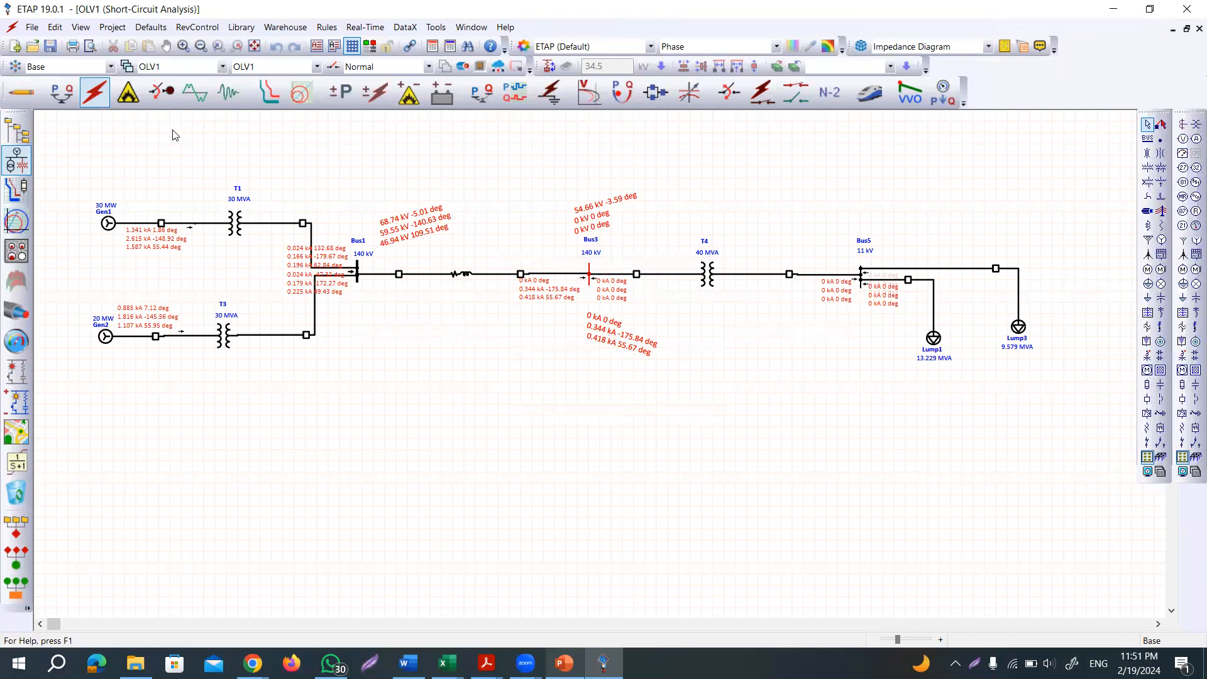
pyautogui.click(93, 99)
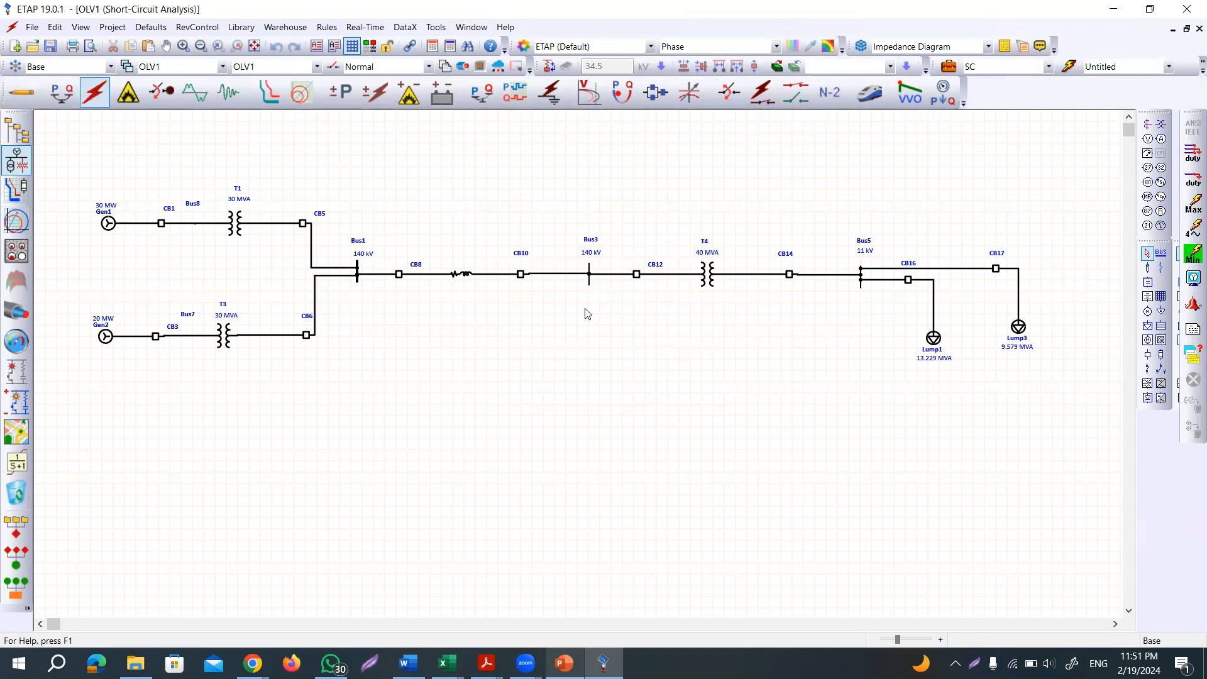
# Step: Clear the fault on Bus3, fault Bus5 instead, and run the maximum short-circuit calculation
pyautogui.rightClick(590, 275)
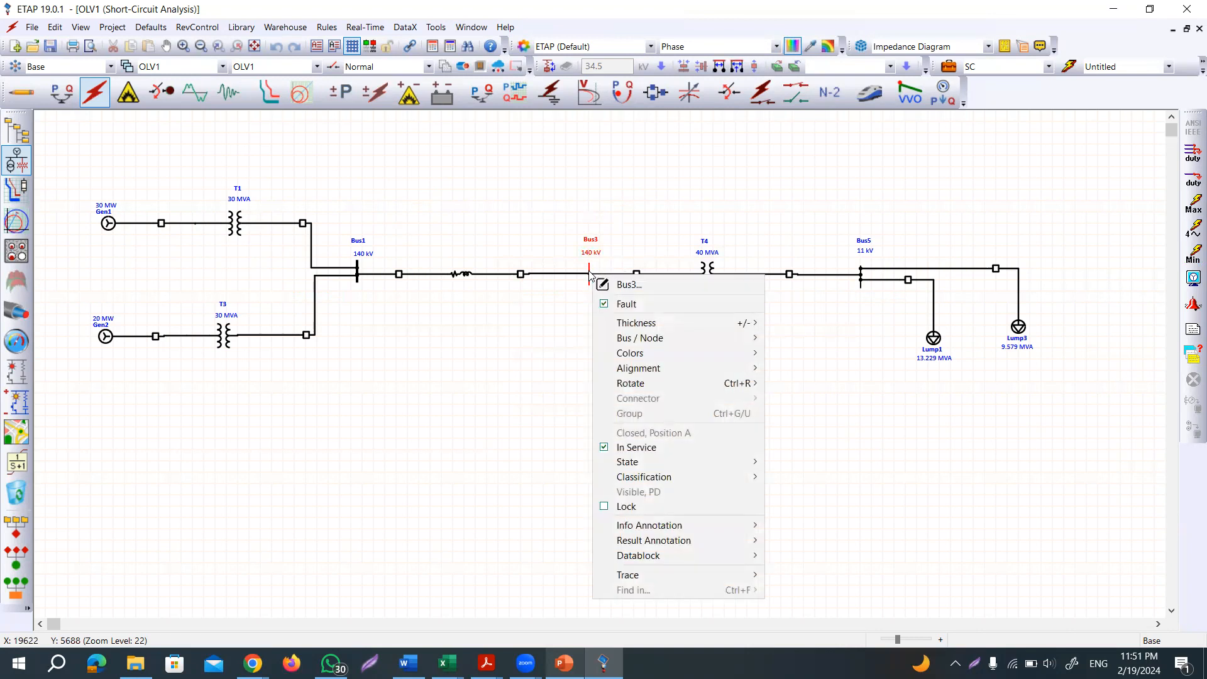
pyautogui.click(622, 304)
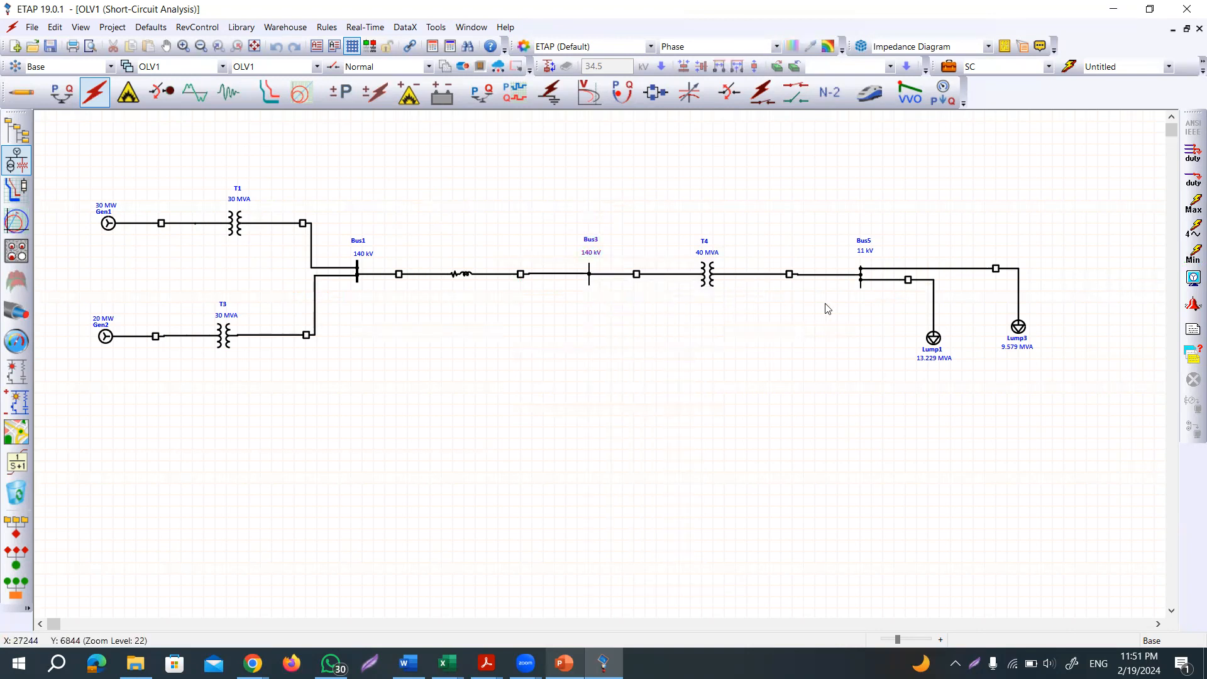
pyautogui.click(863, 281)
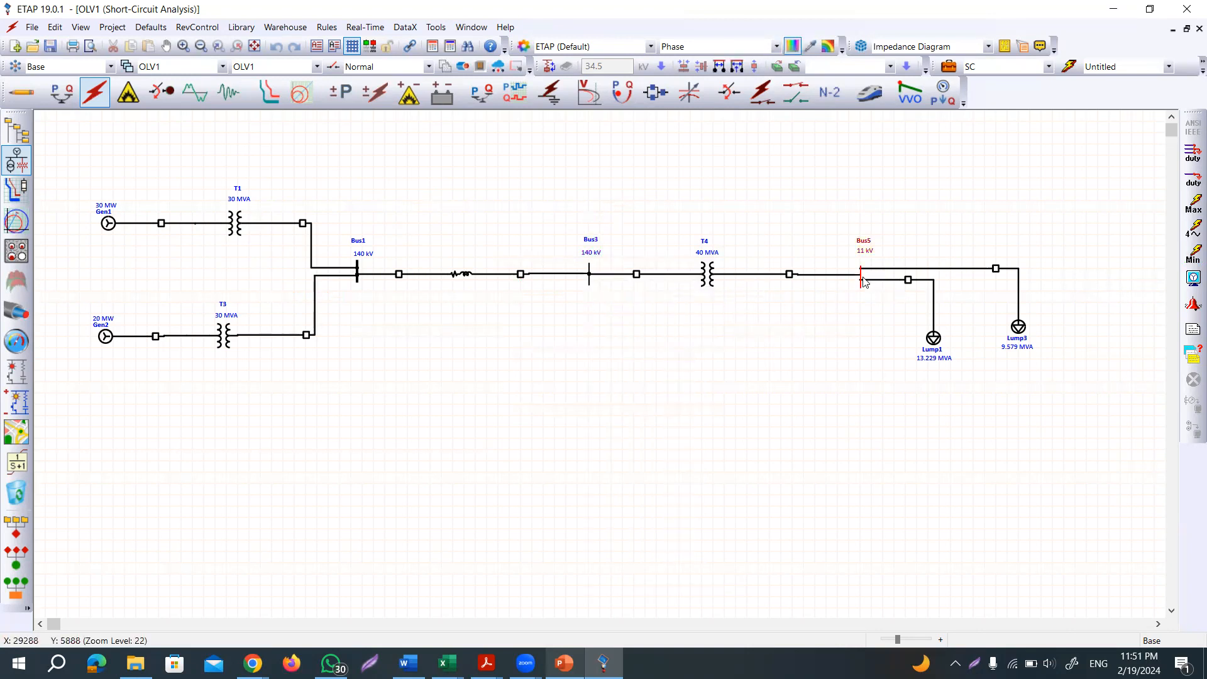
pyautogui.rightClick(864, 281)
pyautogui.click(897, 308)
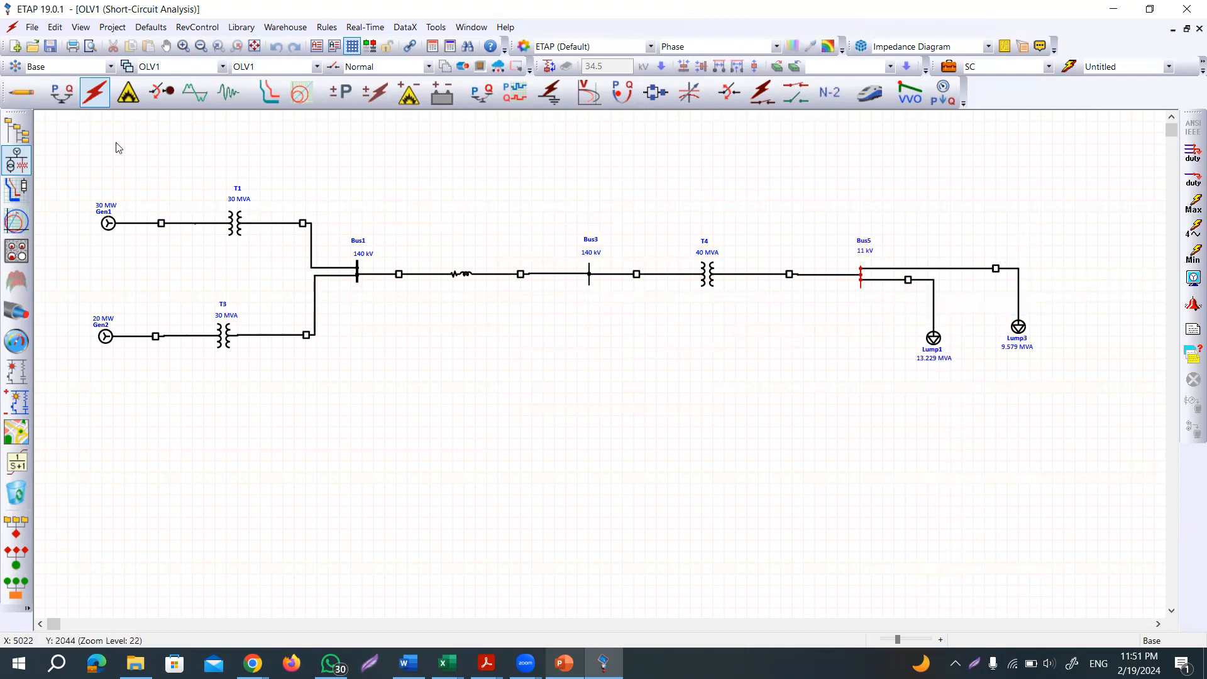
pyautogui.click(1189, 209)
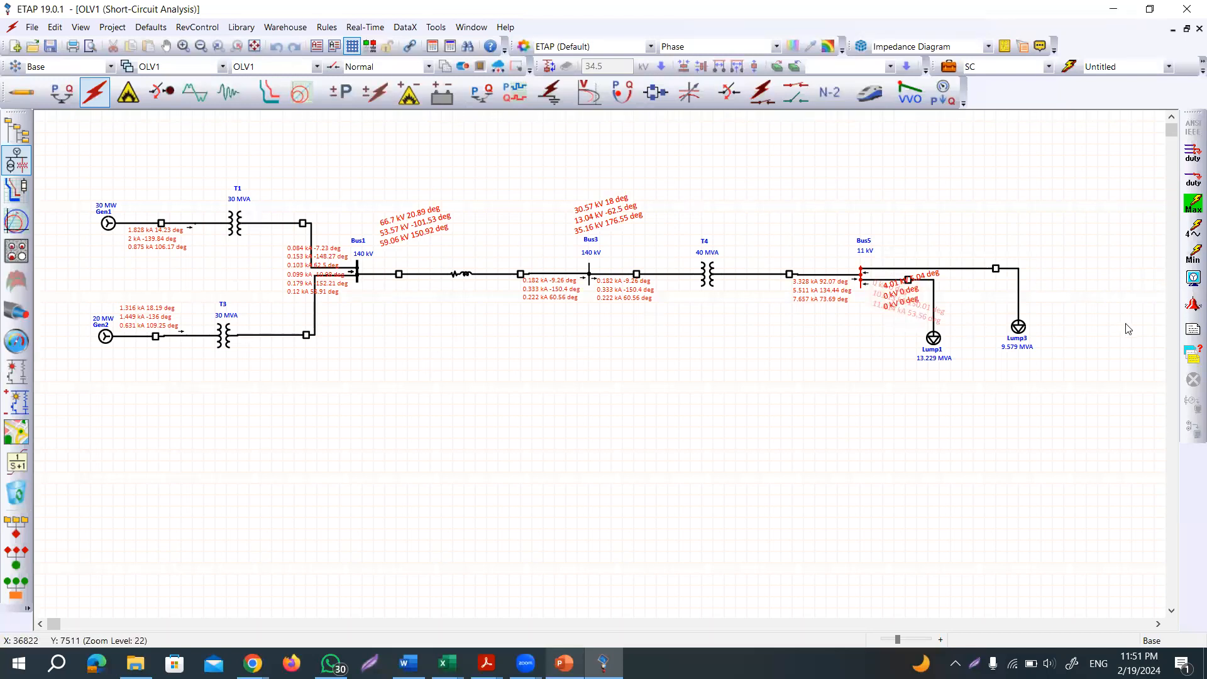
# Step: Generate the Complete ANSI unbalanced short-circuit report in PDF format
pyautogui.click(1191, 331)
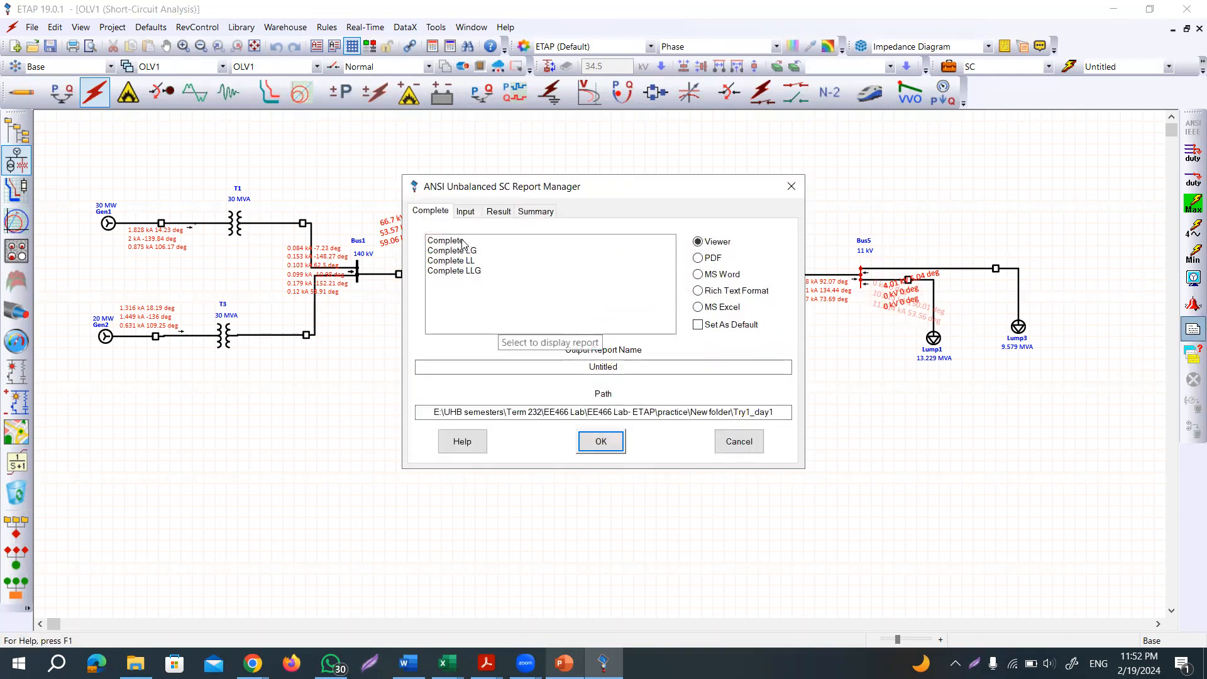
pyautogui.click(455, 246)
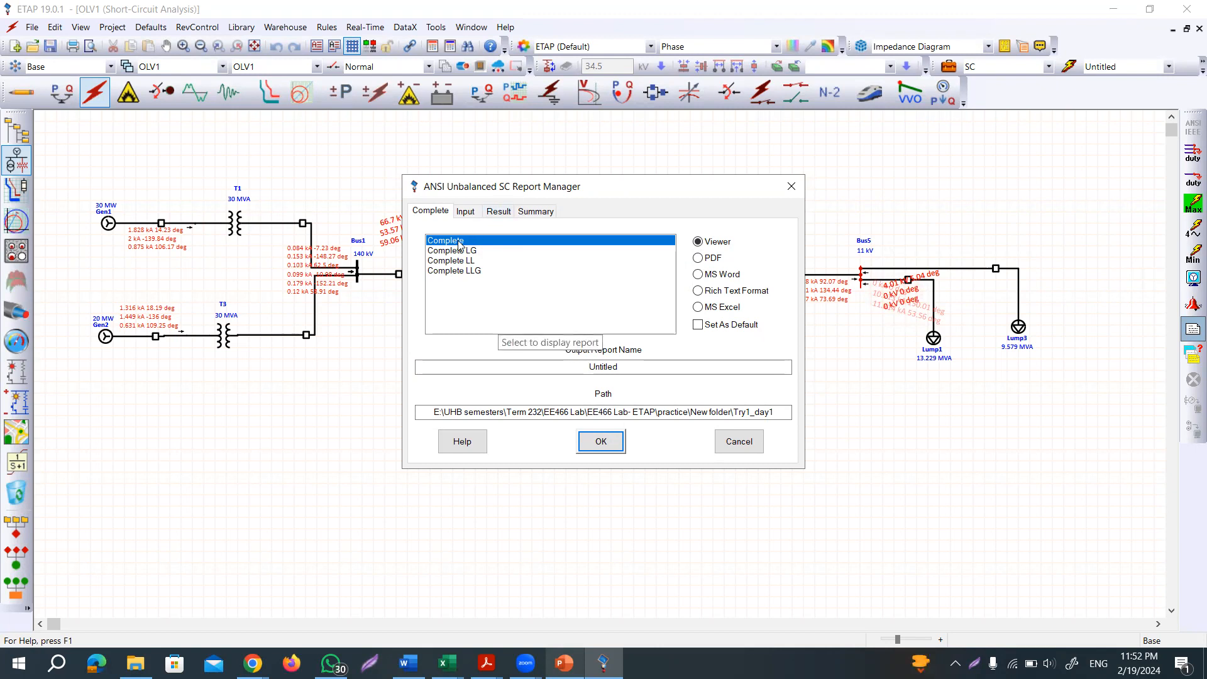
pyautogui.click(713, 259)
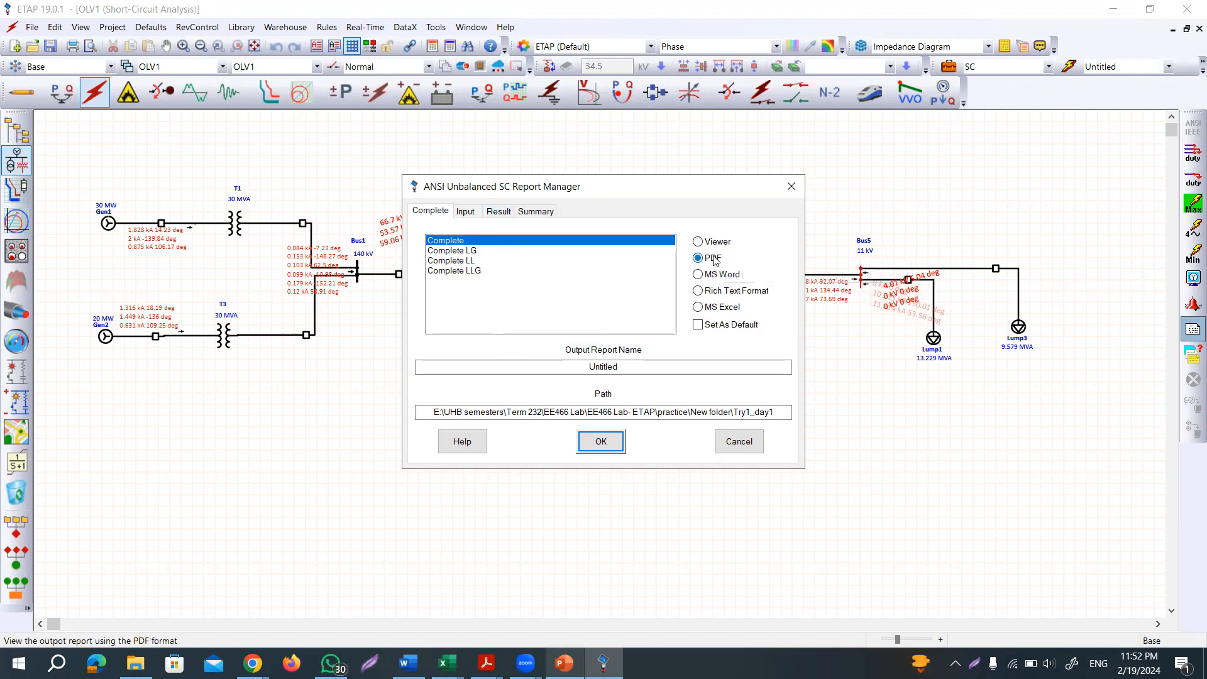
pyautogui.click(607, 446)
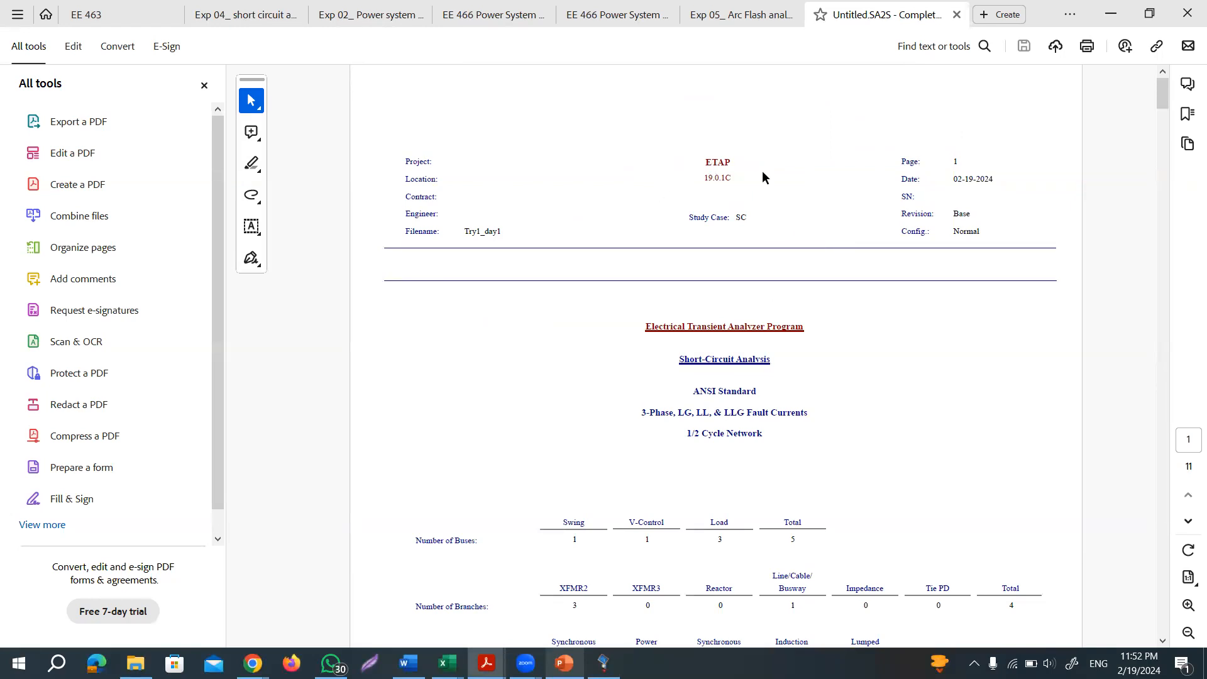
# Step: Look through the PDF report from the cover page and input data to the Sequence Impedance Summary Report on page 11
pyautogui.scroll(-1, 739, 271)
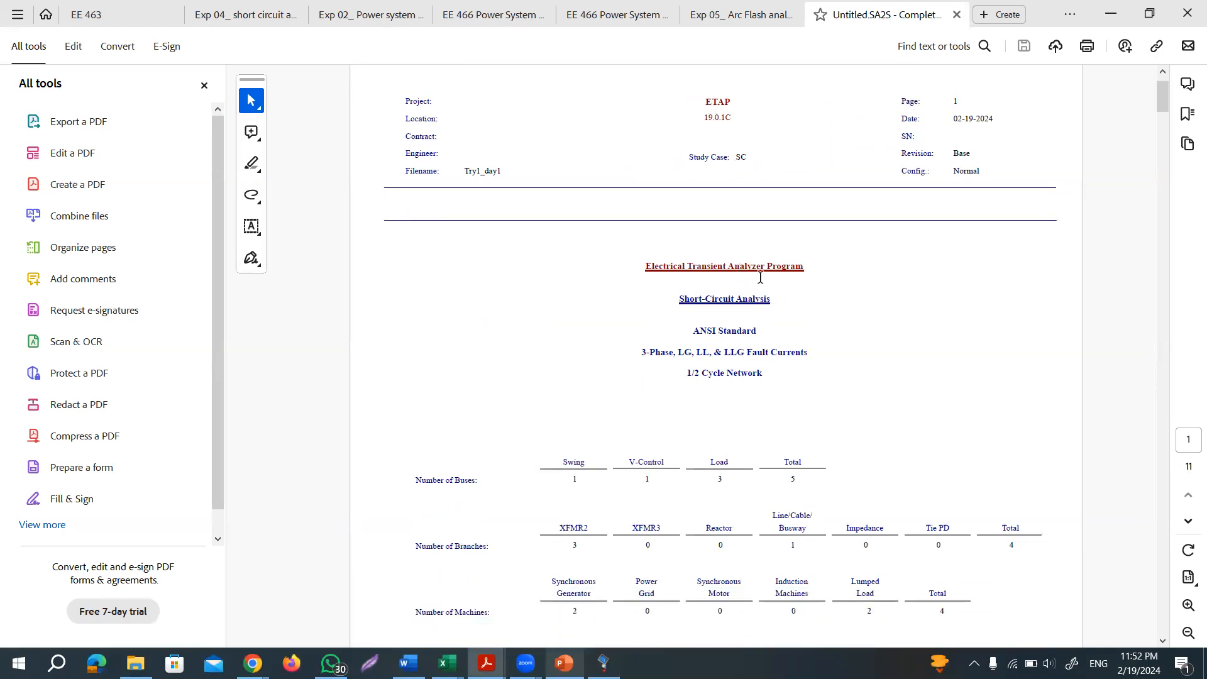
pyautogui.scroll(-3, 673, 288)
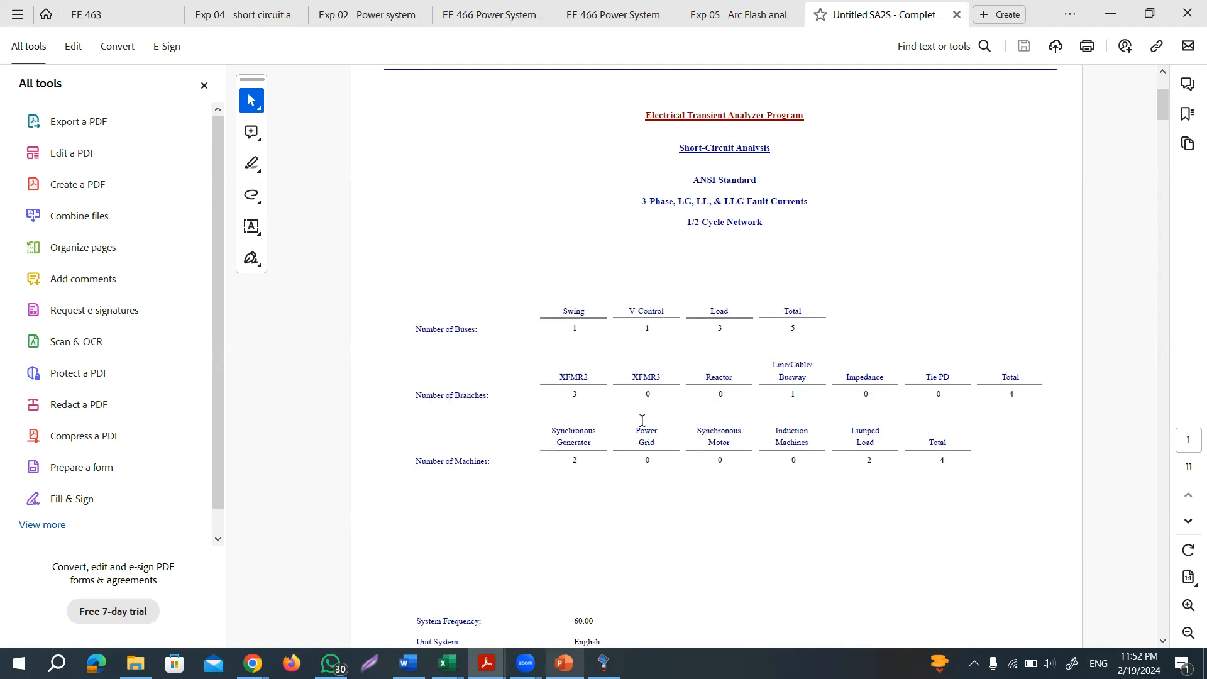
pyautogui.scroll(-14, 642, 420)
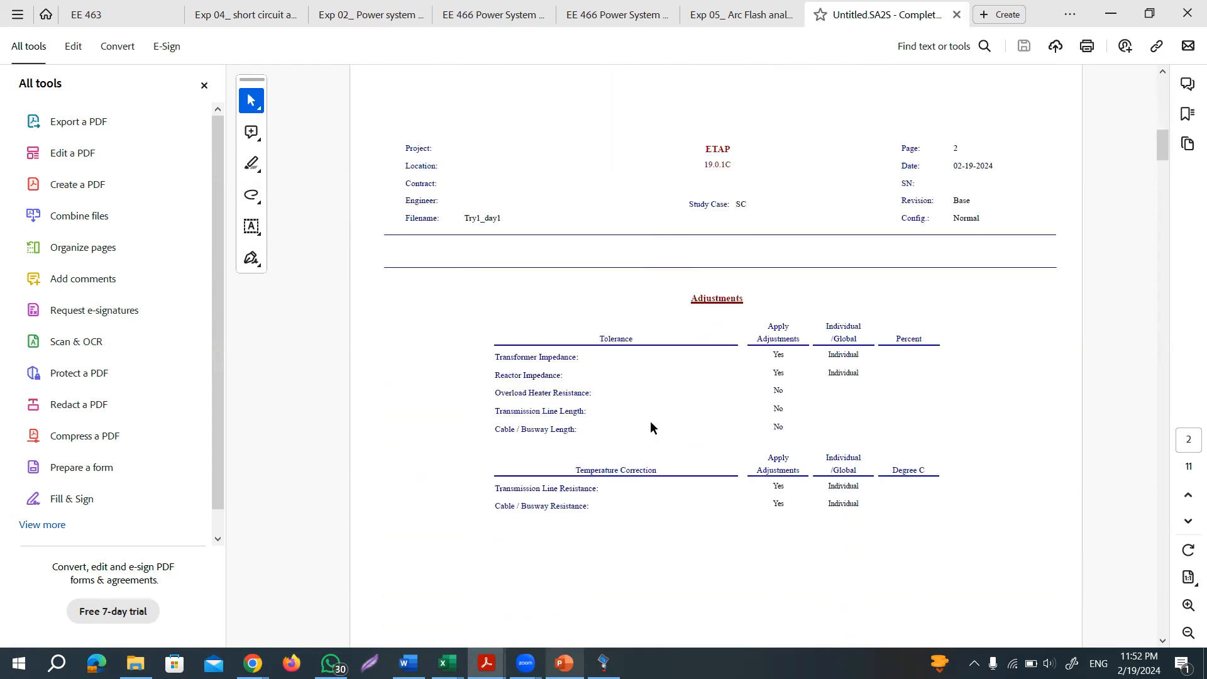
pyautogui.scroll(-18, 641, 396)
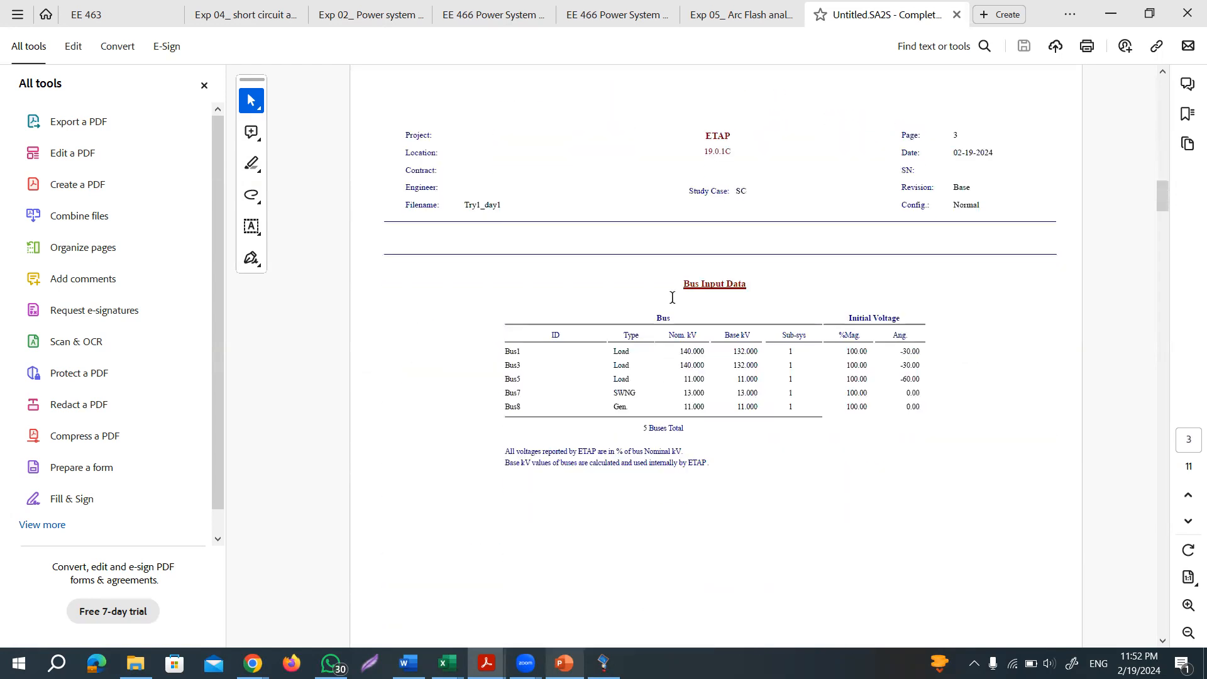
pyautogui.scroll(-15, 671, 371)
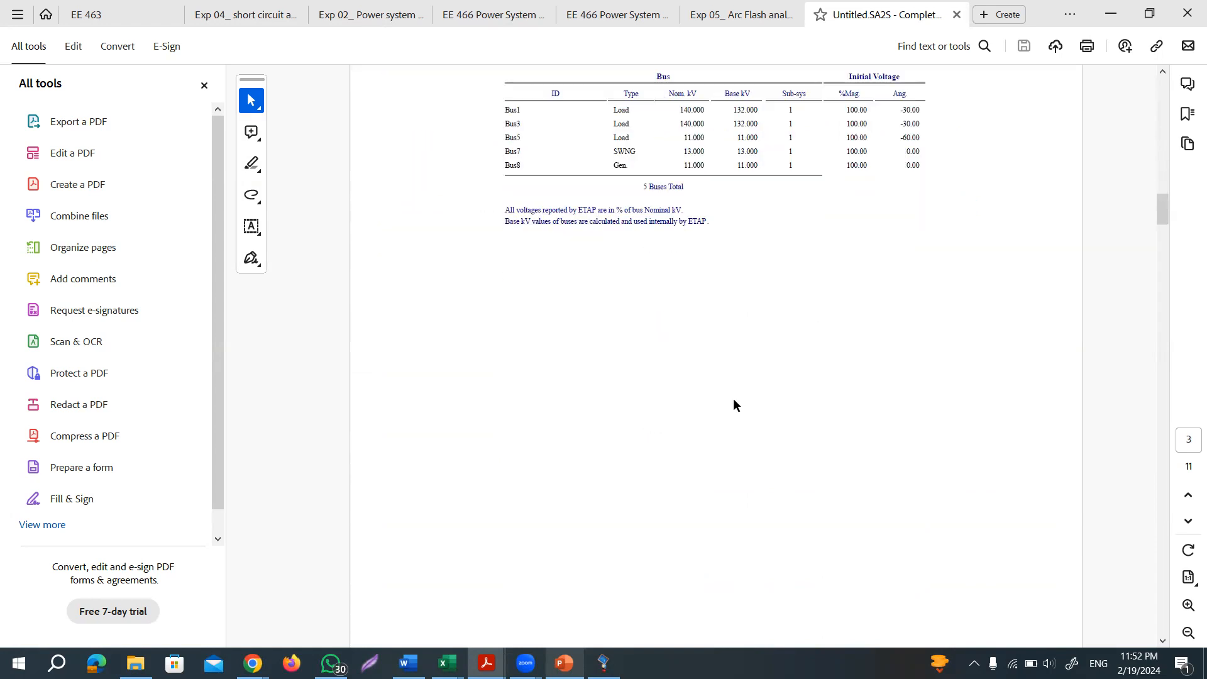
pyautogui.scroll(-20, 730, 402)
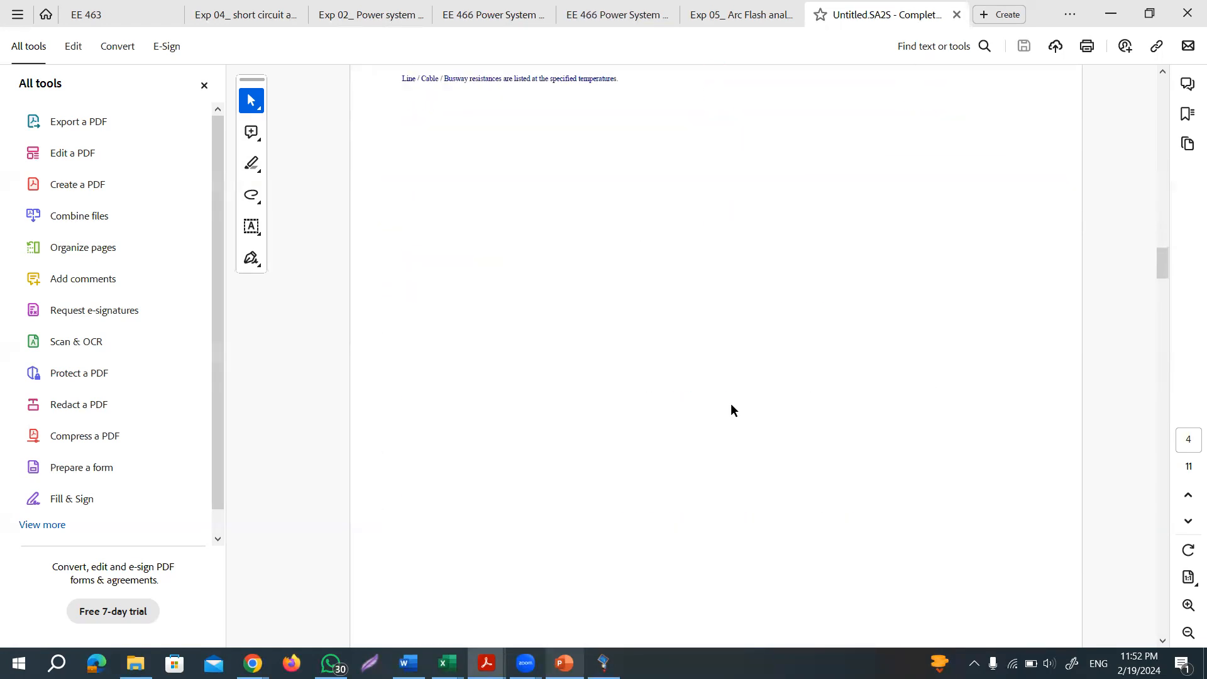
pyautogui.moveTo(1162, 343); pyautogui.dragTo(1167, 596)
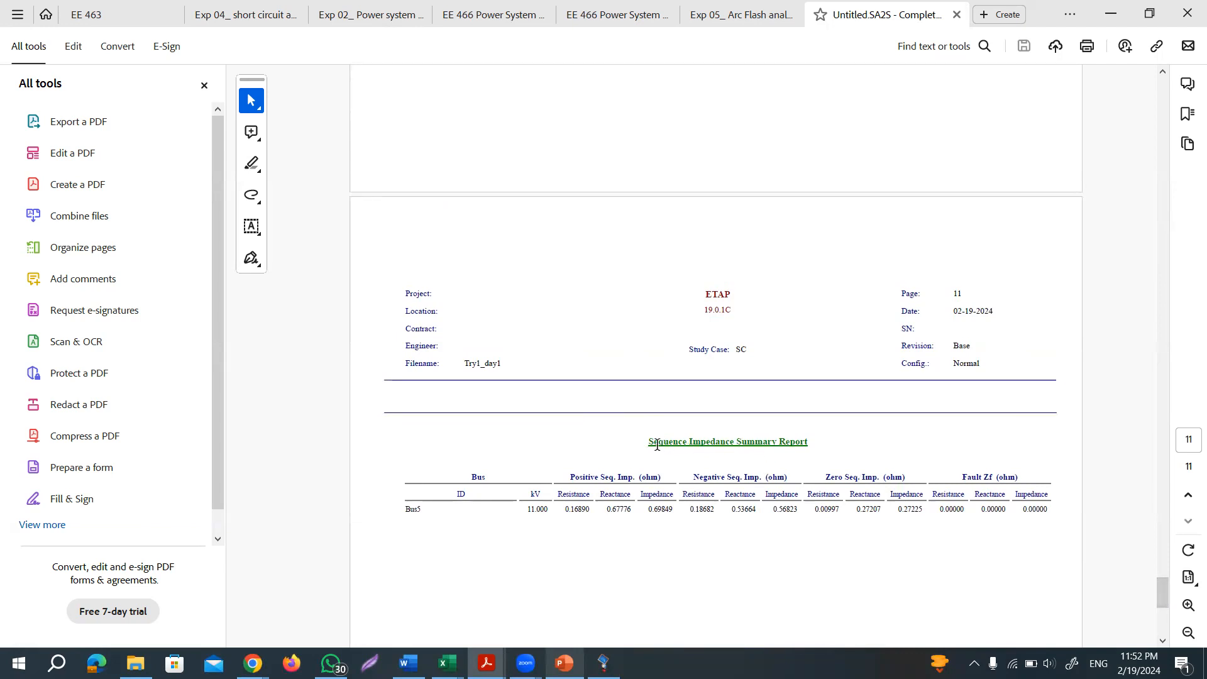
# Step: Select the Sequence Impedance Summary Report title and impedance headings for emphasis, and circle the Fault Zf columns freehand in red
pyautogui.moveTo(652, 443); pyautogui.dragTo(816, 497)
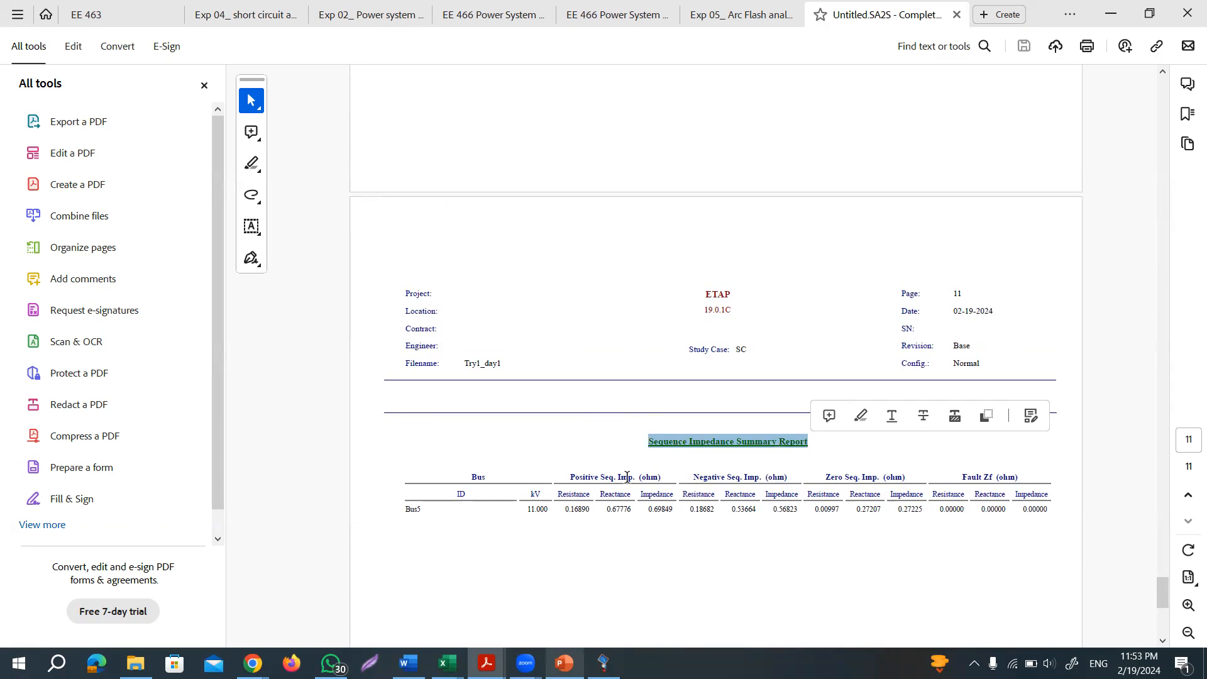
pyautogui.moveTo(587, 478); pyautogui.dragTo(1023, 477)
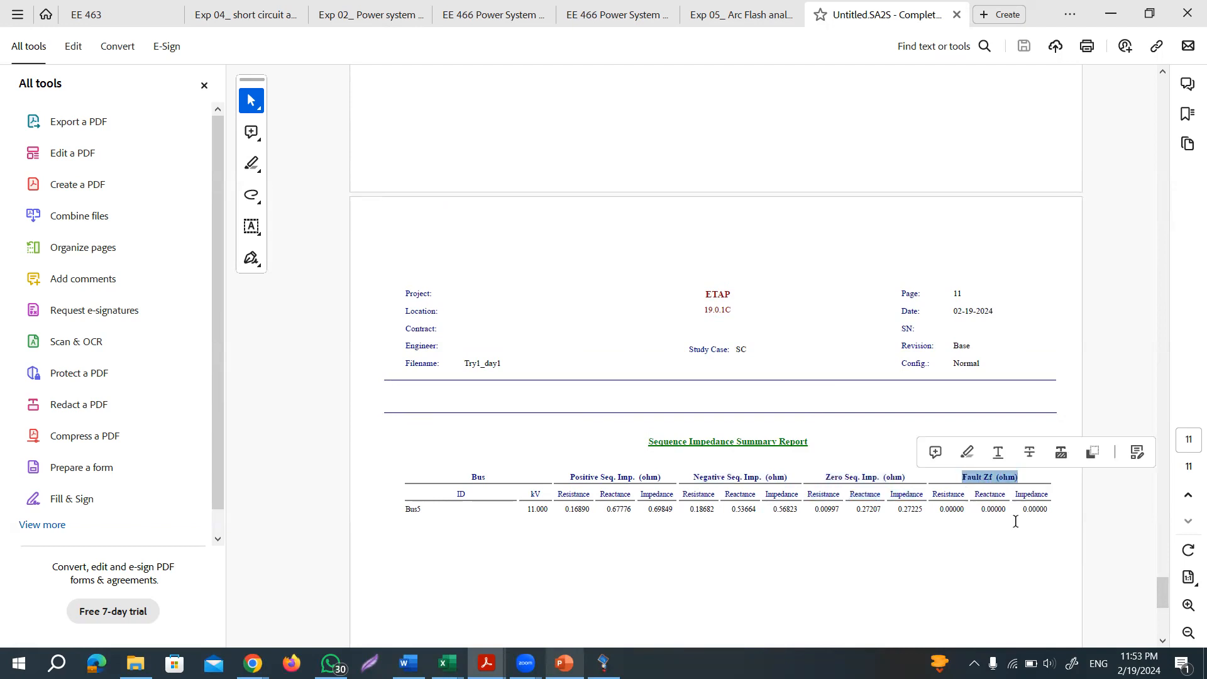
pyautogui.moveTo(931, 495); pyautogui.dragTo(1041, 502)
pyautogui.click(964, 488)
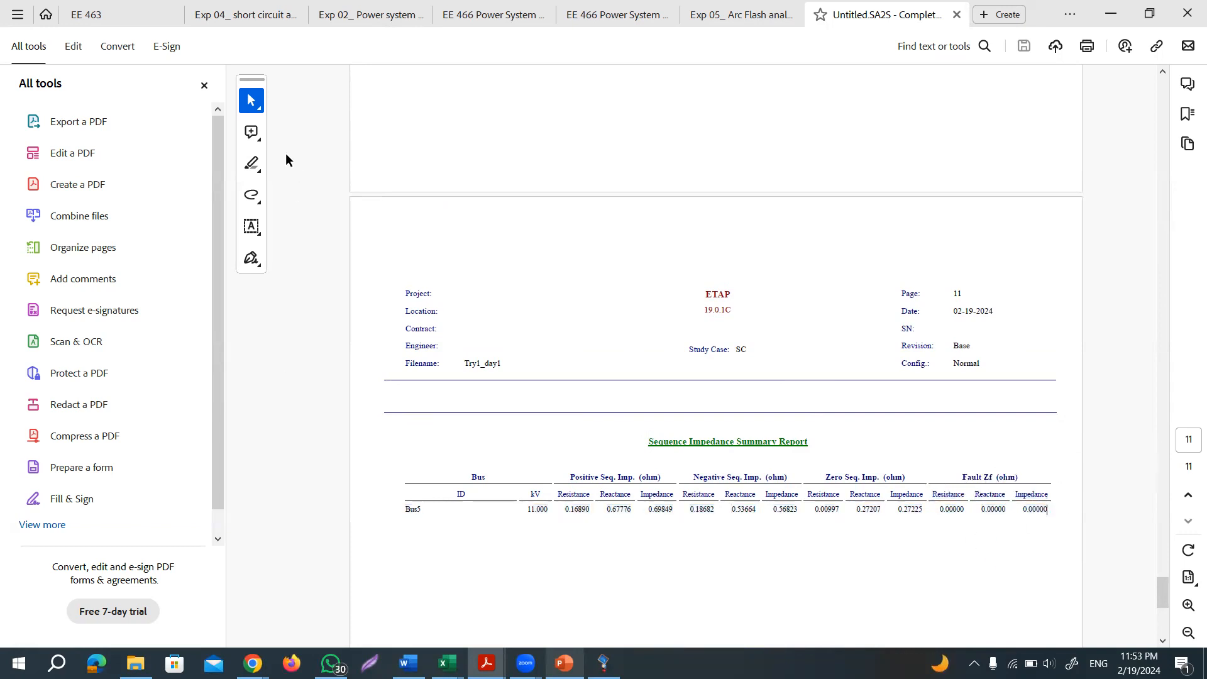
pyautogui.click(253, 196)
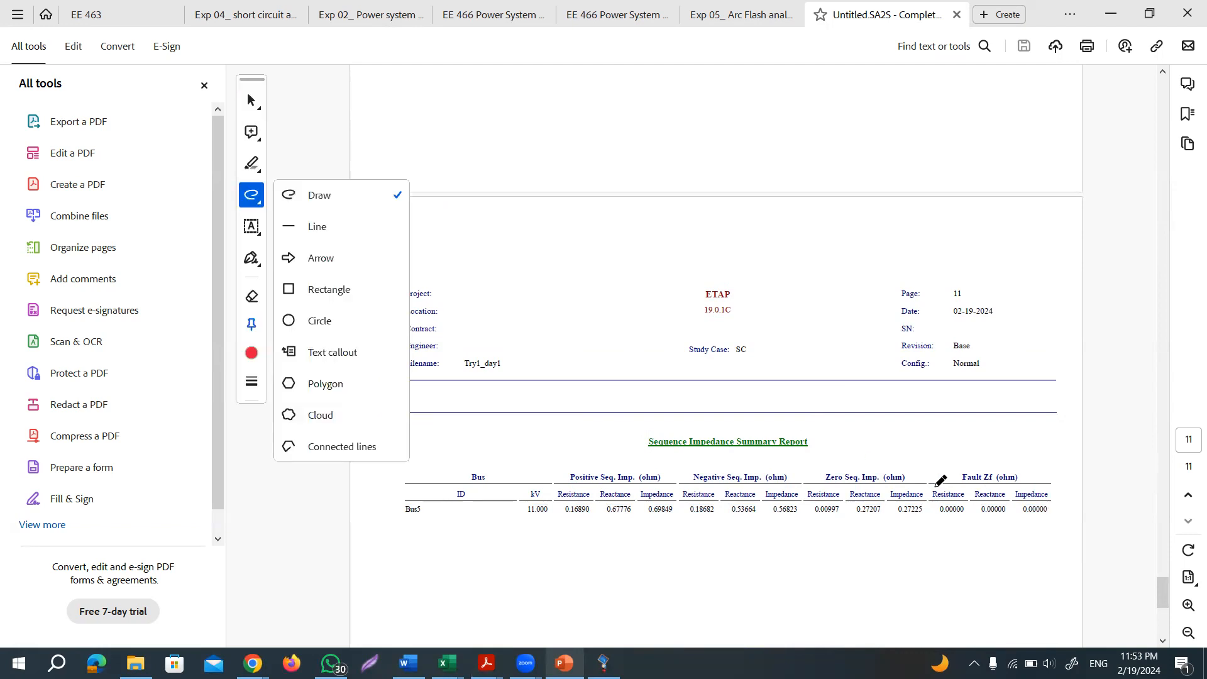
pyautogui.moveTo(1030, 459)
pyautogui.mouseDown()
pyautogui.moveTo(931, 466)
pyautogui.moveTo(927, 511)
pyautogui.moveTo(1048, 513)
pyautogui.moveTo(1053, 465)
pyautogui.moveTo(1012, 452)
pyautogui.mouseUp()
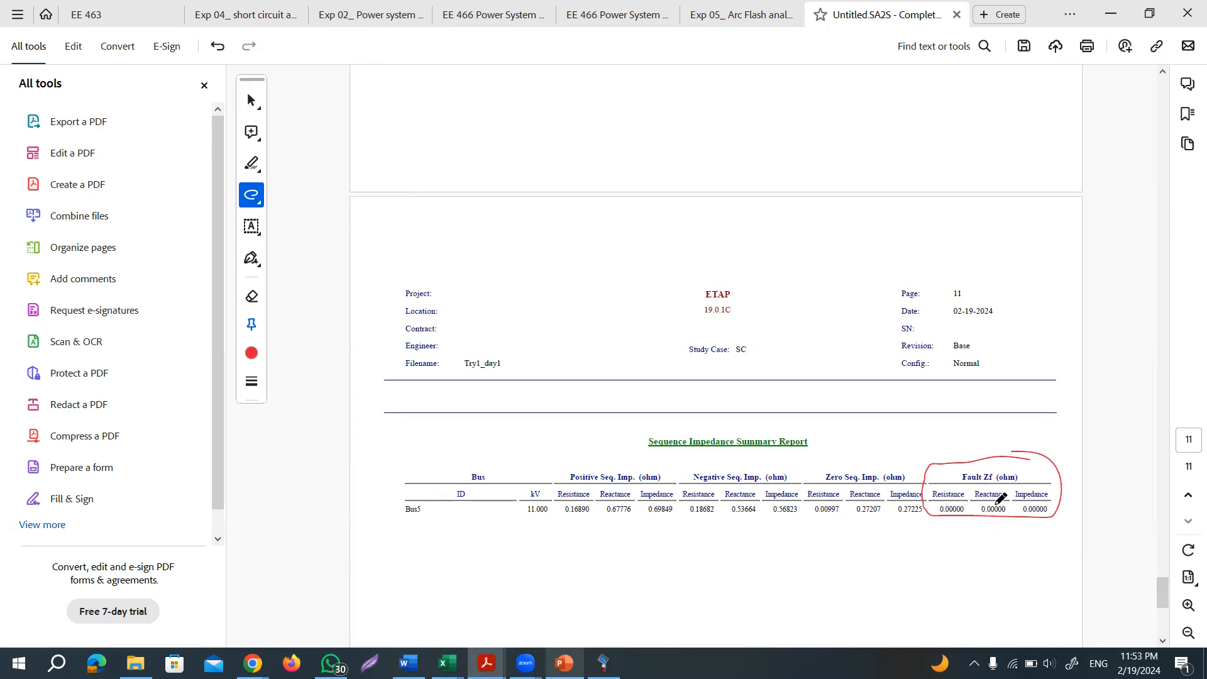
# Step: Mark the Short-Circuit Summary Report title, the Bus5 entry and the fault-type columns on page 10 in red freehand
pyautogui.scroll(10, 704, 321)
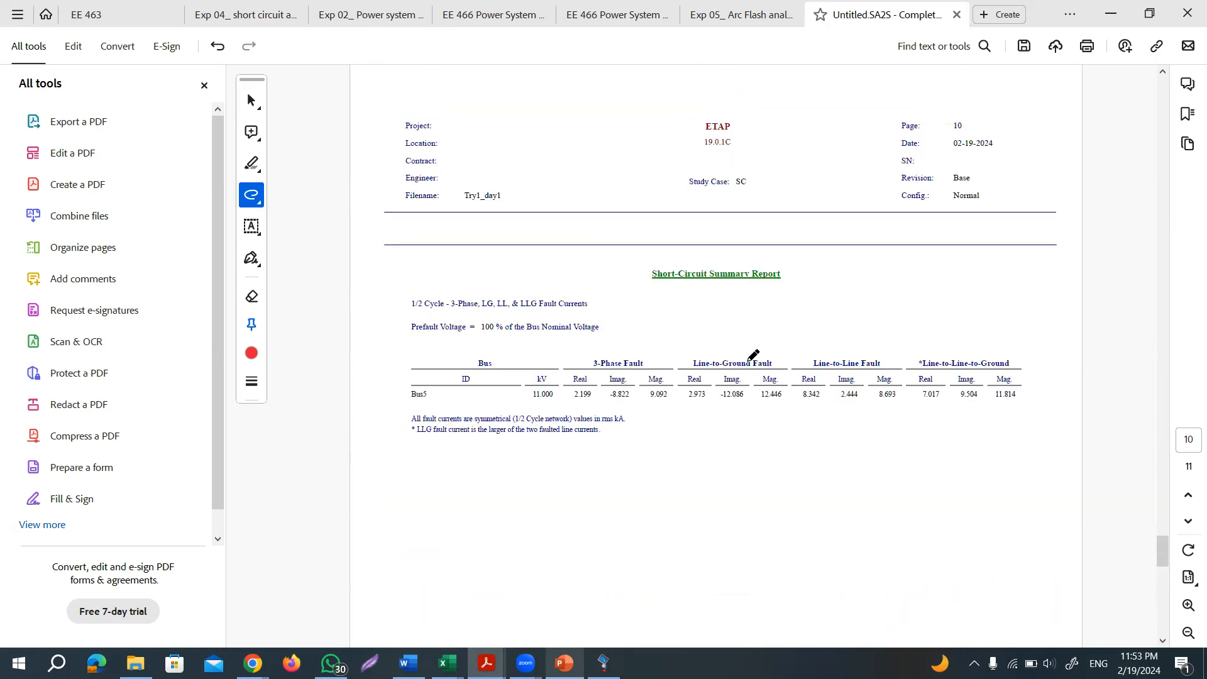
pyautogui.moveTo(642, 281); pyautogui.dragTo(677, 257)
pyautogui.moveTo(402, 400); pyautogui.dragTo(440, 376)
pyautogui.moveTo(584, 363); pyautogui.dragTo(781, 321)
pyautogui.moveTo(809, 359)
pyautogui.mouseDown()
pyautogui.moveTo(890, 344)
pyautogui.moveTo(936, 373)
pyautogui.moveTo(992, 334)
pyautogui.mouseUp()
# Step: Look back through the Bus5 Short-Circuit Report on page 9 to the Lumped Load Input Data on page 8
pyautogui.scroll(10, 791, 352)
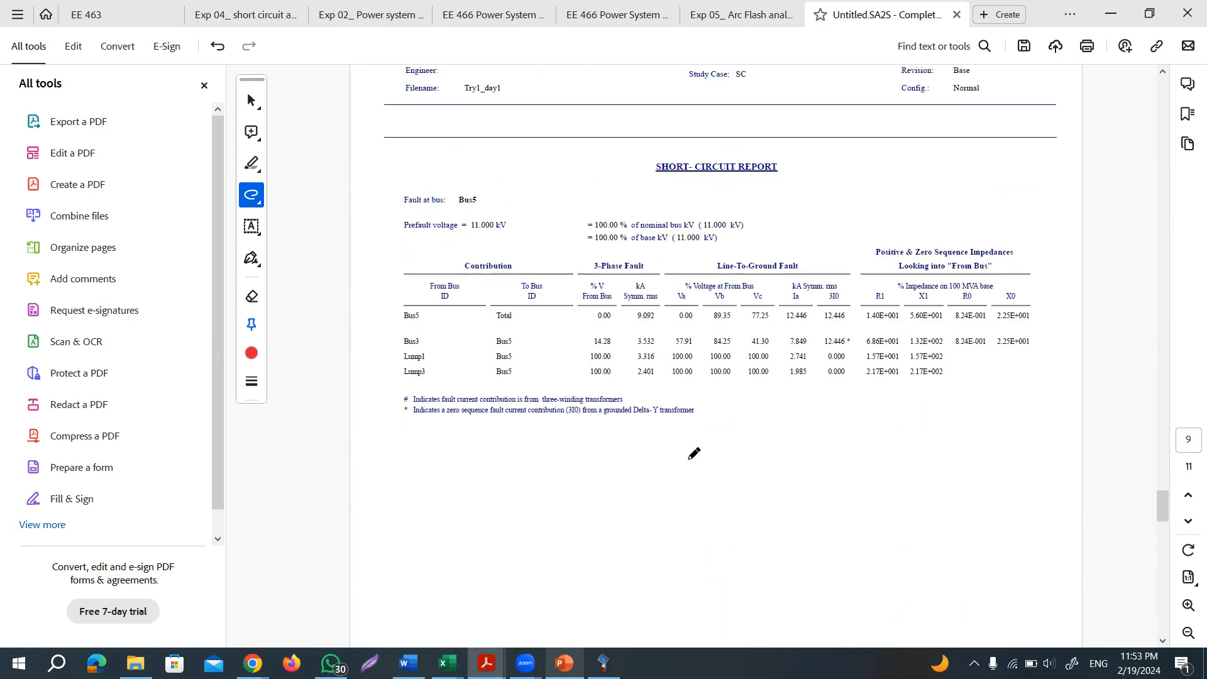
pyautogui.scroll(10, 699, 382)
pyautogui.scroll(5, 699, 381)
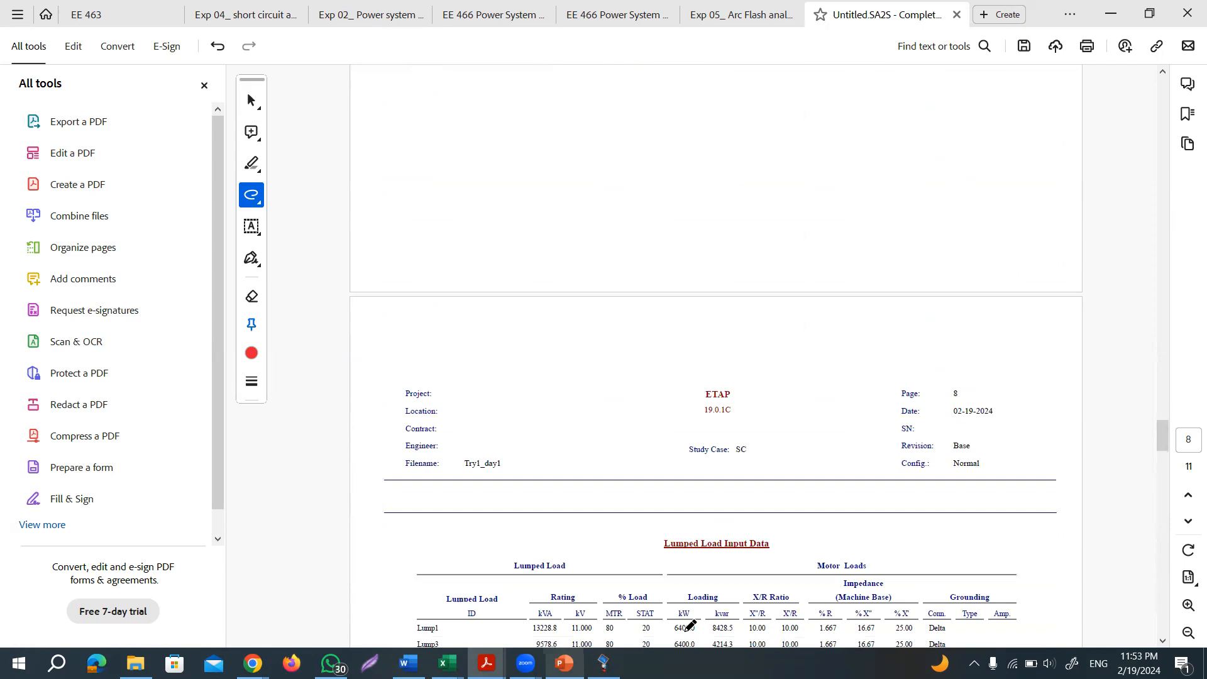
# Step: Switch back to ETAP to view the Bus5 fault results, bring up Zoom, and minimize the ETAP window
pyautogui.click(604, 663)
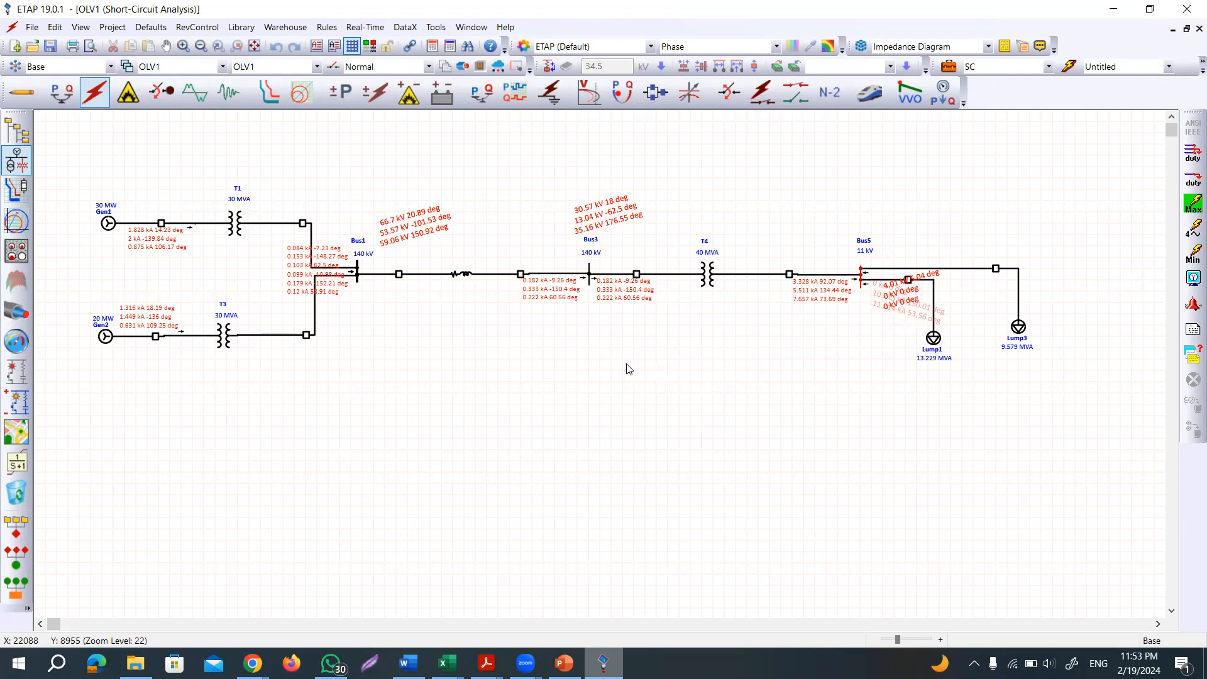
pyautogui.click(526, 663)
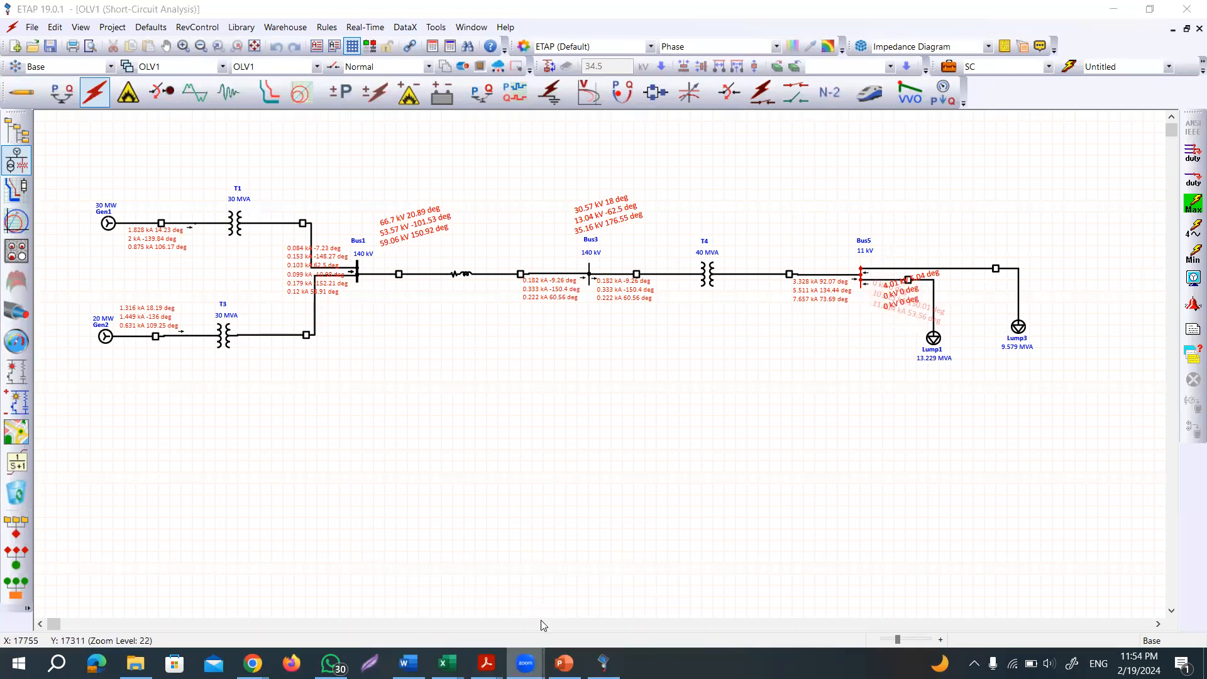
pyautogui.click(1112, 9)
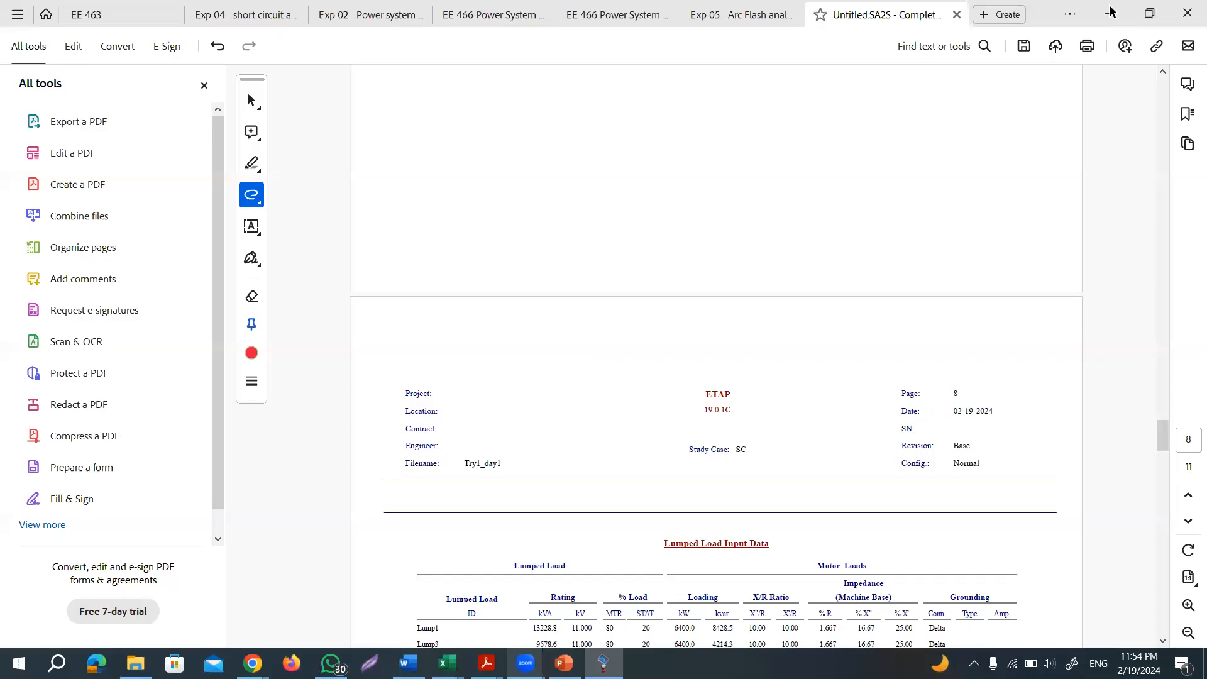